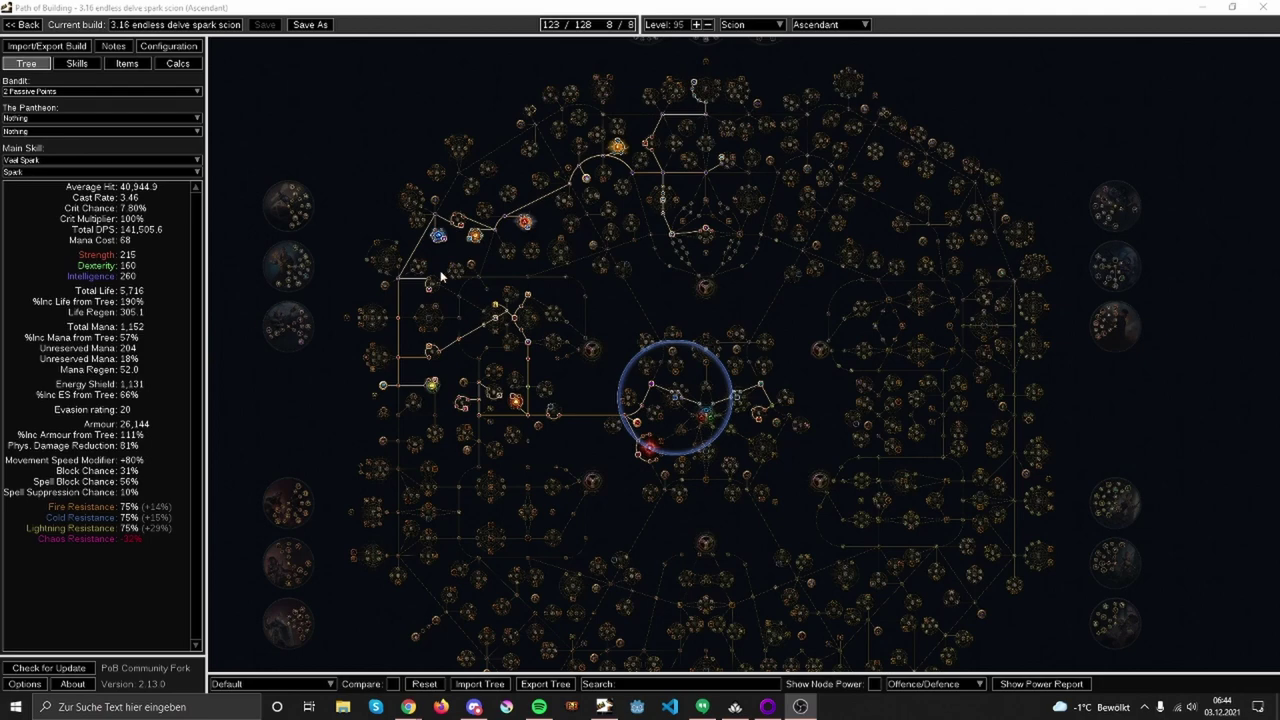
# Step: Examine the Ascendant ascendancy wheel, reading the Deadeye, Elementalist and Assassin passives
pyautogui.scroll(10, 603, 462)
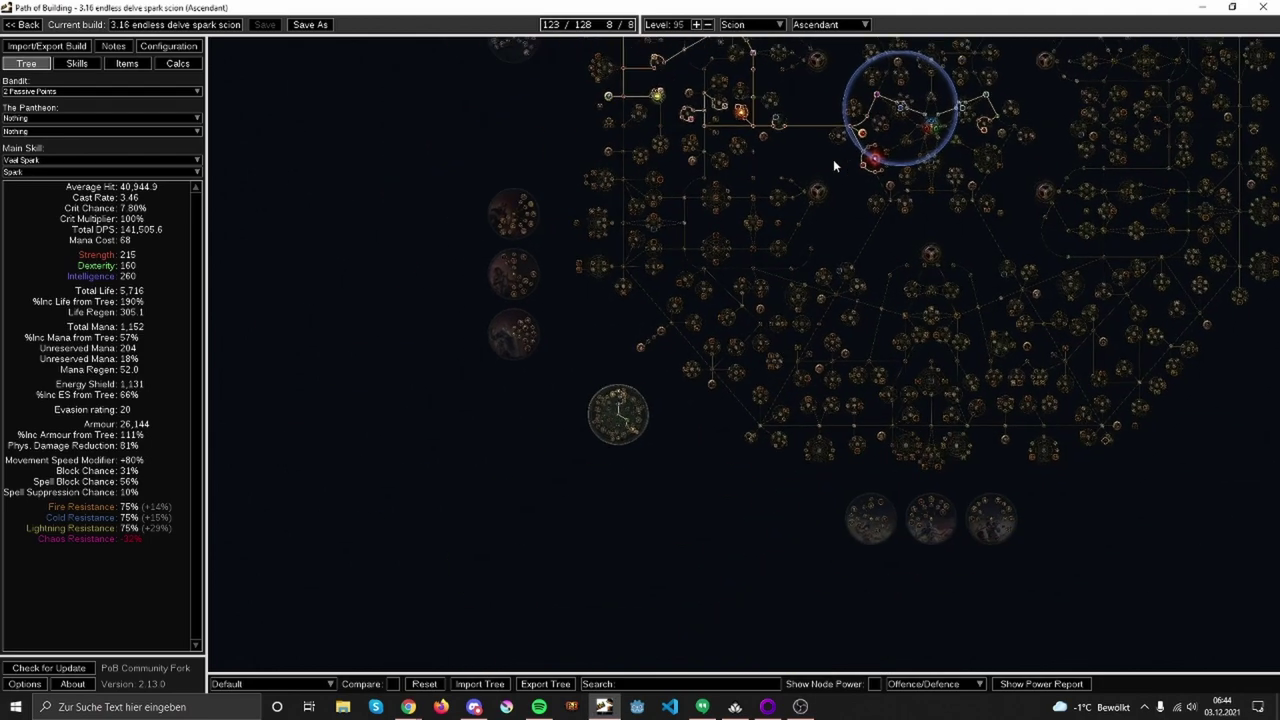
pyautogui.moveTo(616, 489); pyautogui.dragTo(611, 494)
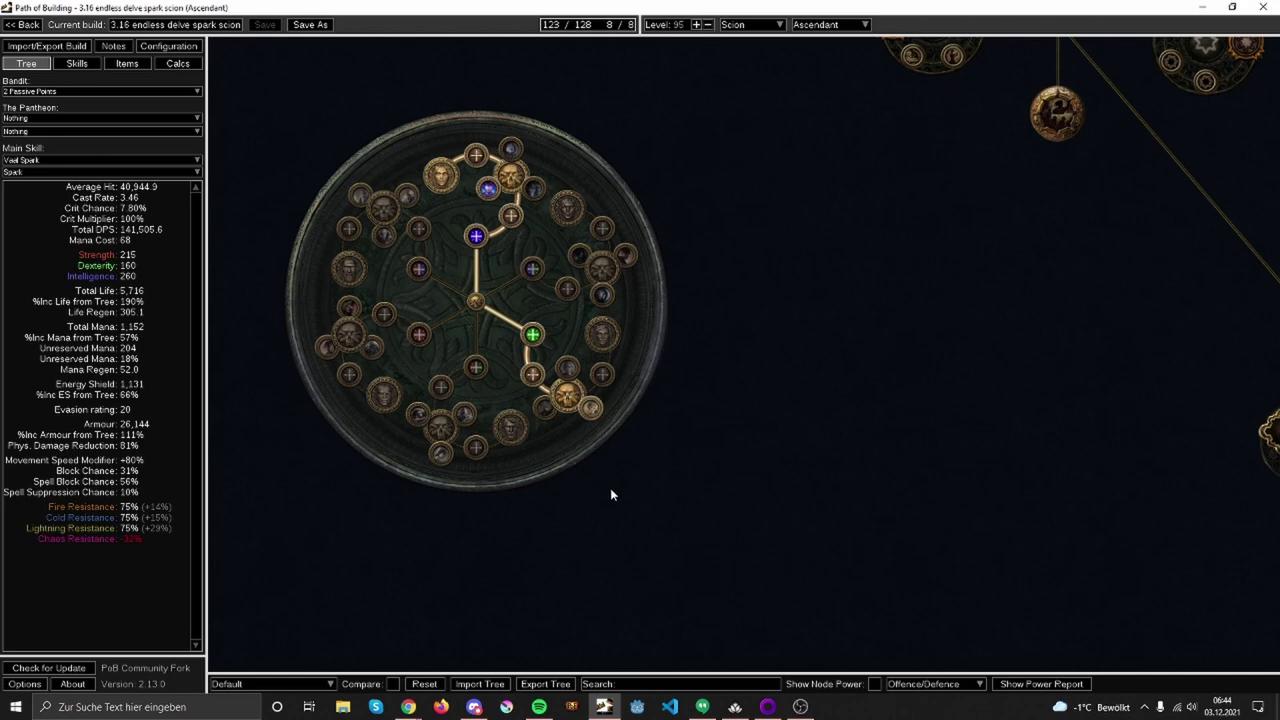
pyautogui.moveTo(599, 411)
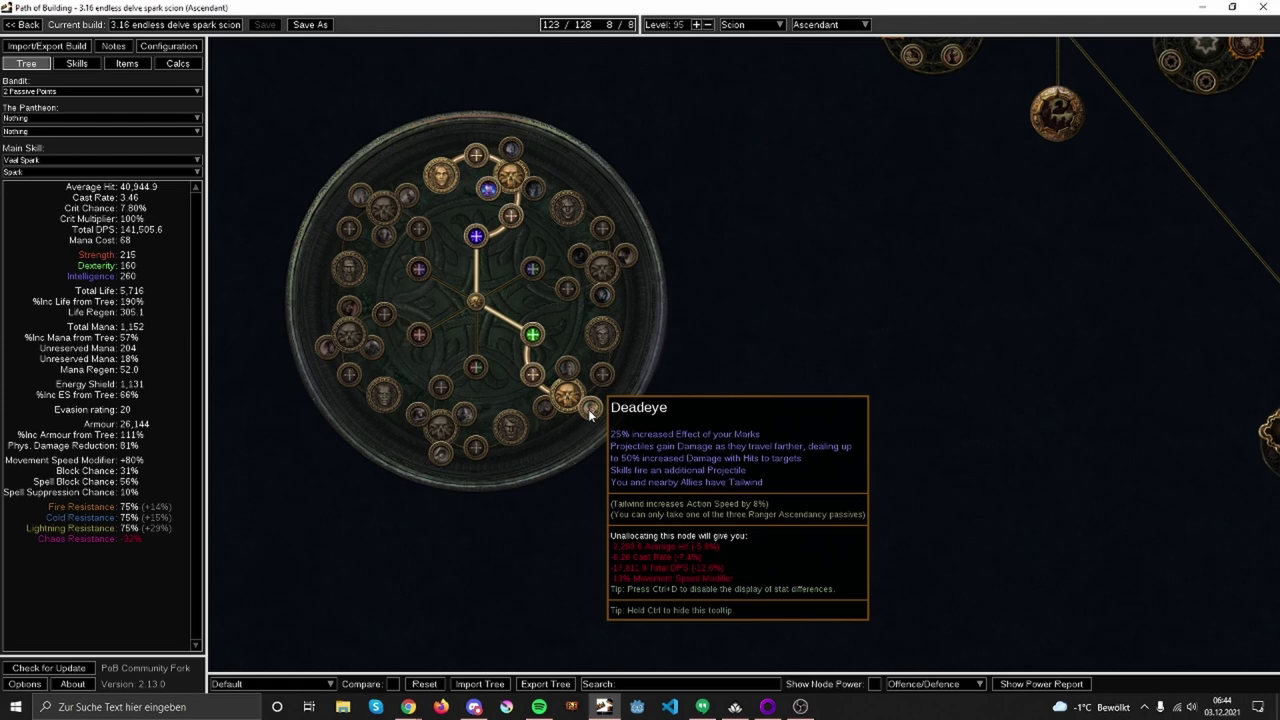
pyautogui.moveTo(496, 193)
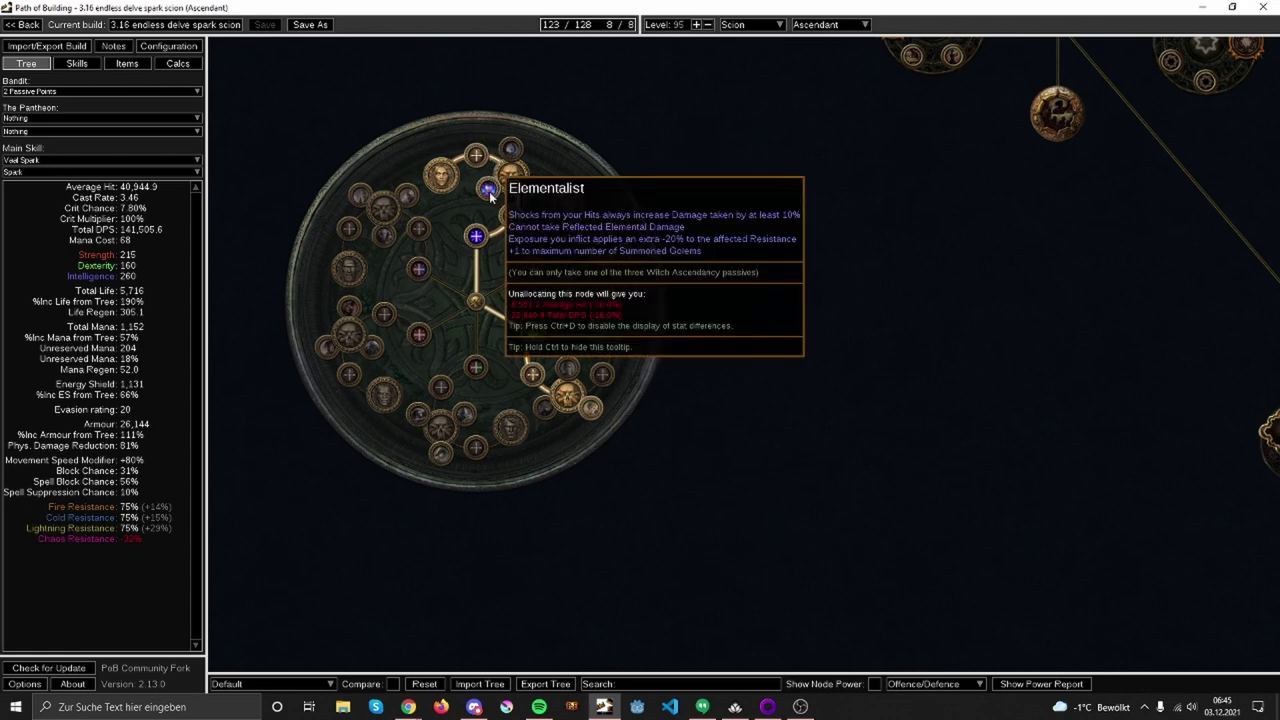
pyautogui.moveTo(385, 235)
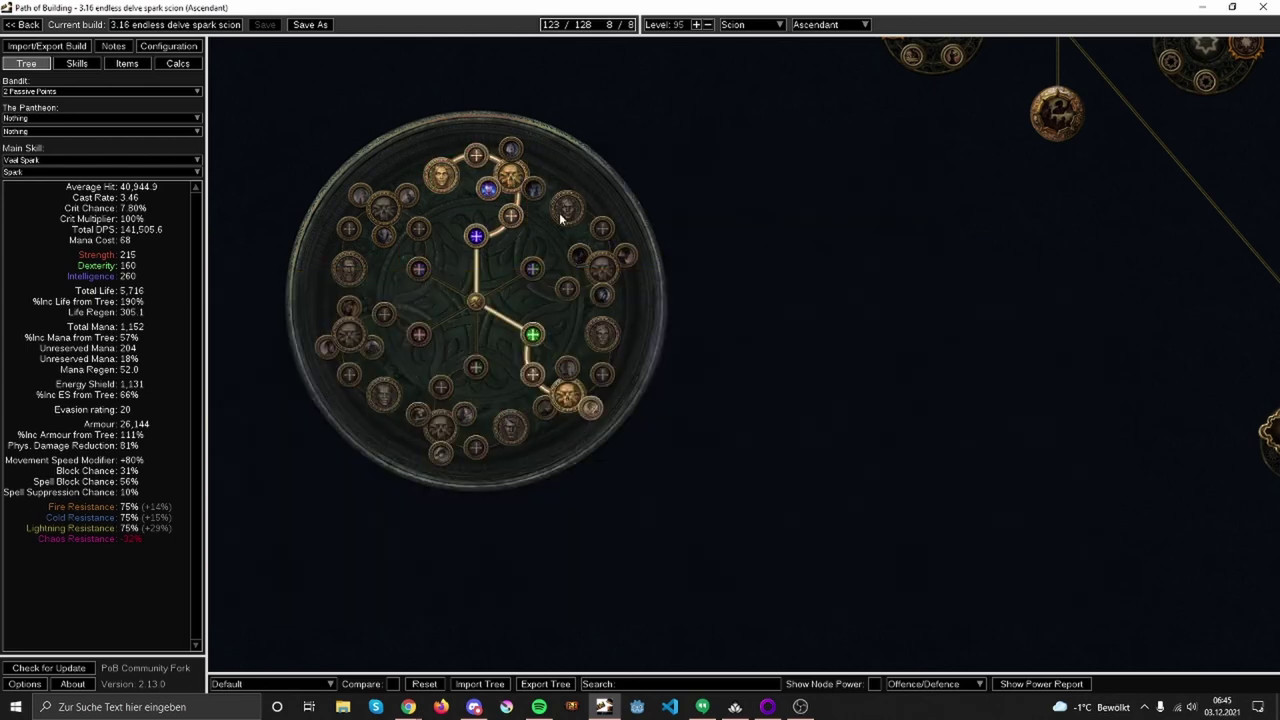
pyautogui.moveTo(579, 257)
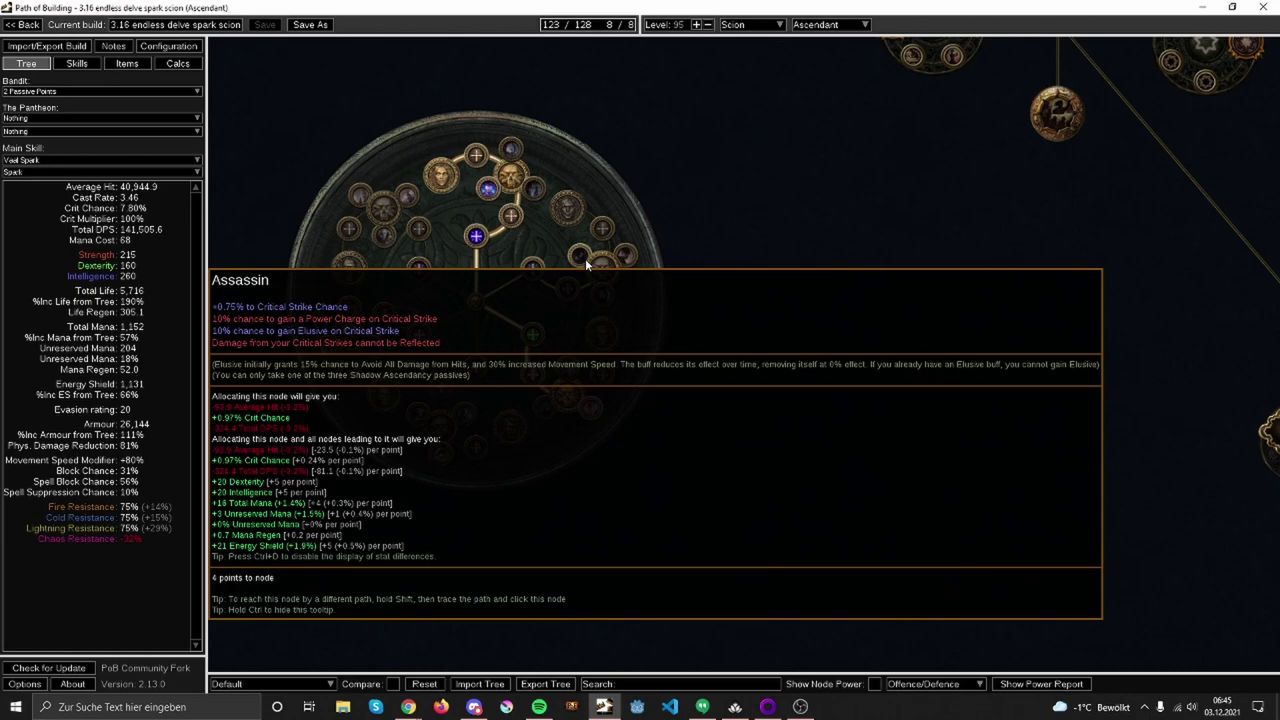
pyautogui.scroll(-4, 585, 258)
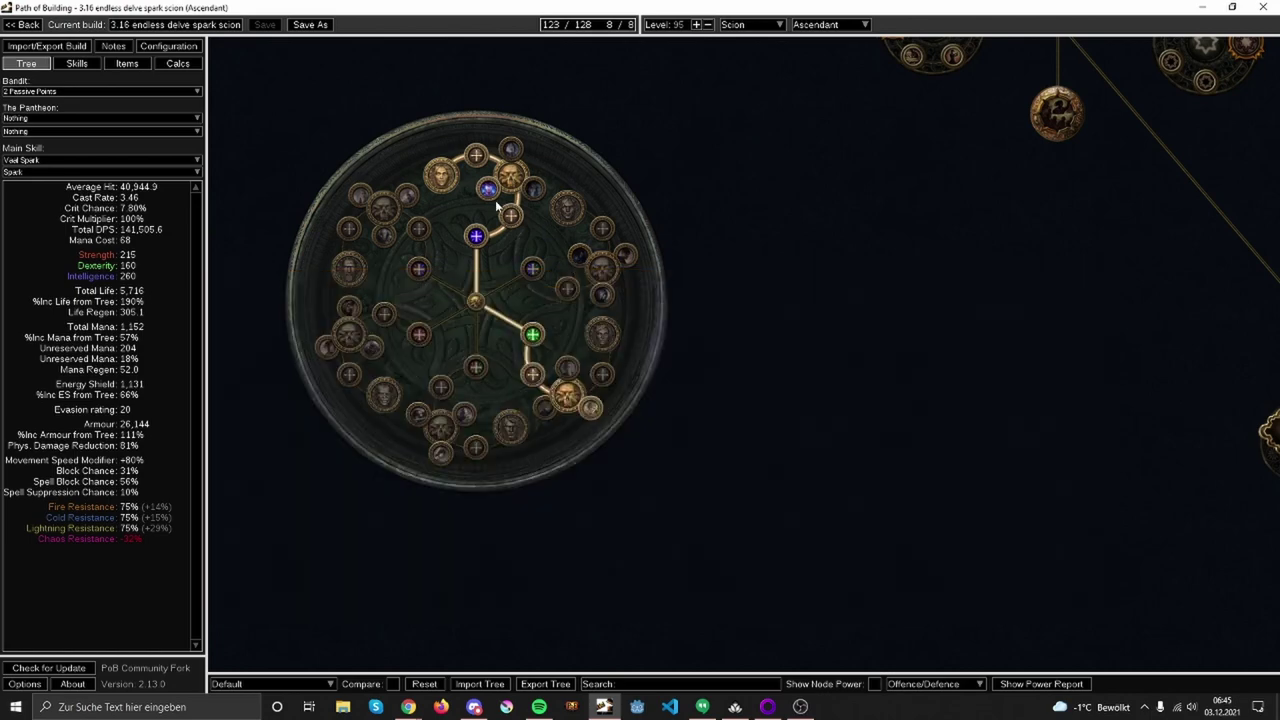
pyautogui.scroll(-3, 527, 305)
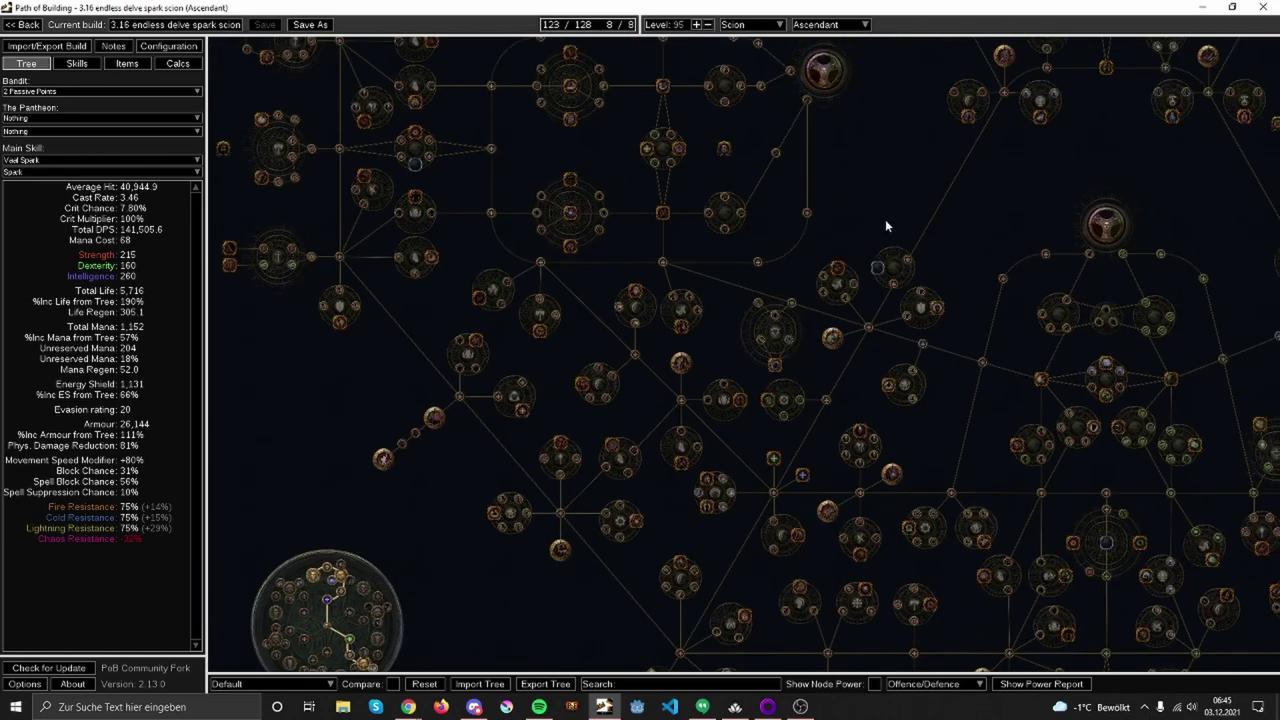
# Step: Try unallocating the jewel socket northwest of the Scion start and allocate it again
pyautogui.scroll(3, 885, 219)
pyautogui.moveTo(804, 374); pyautogui.dragTo(680, 434)
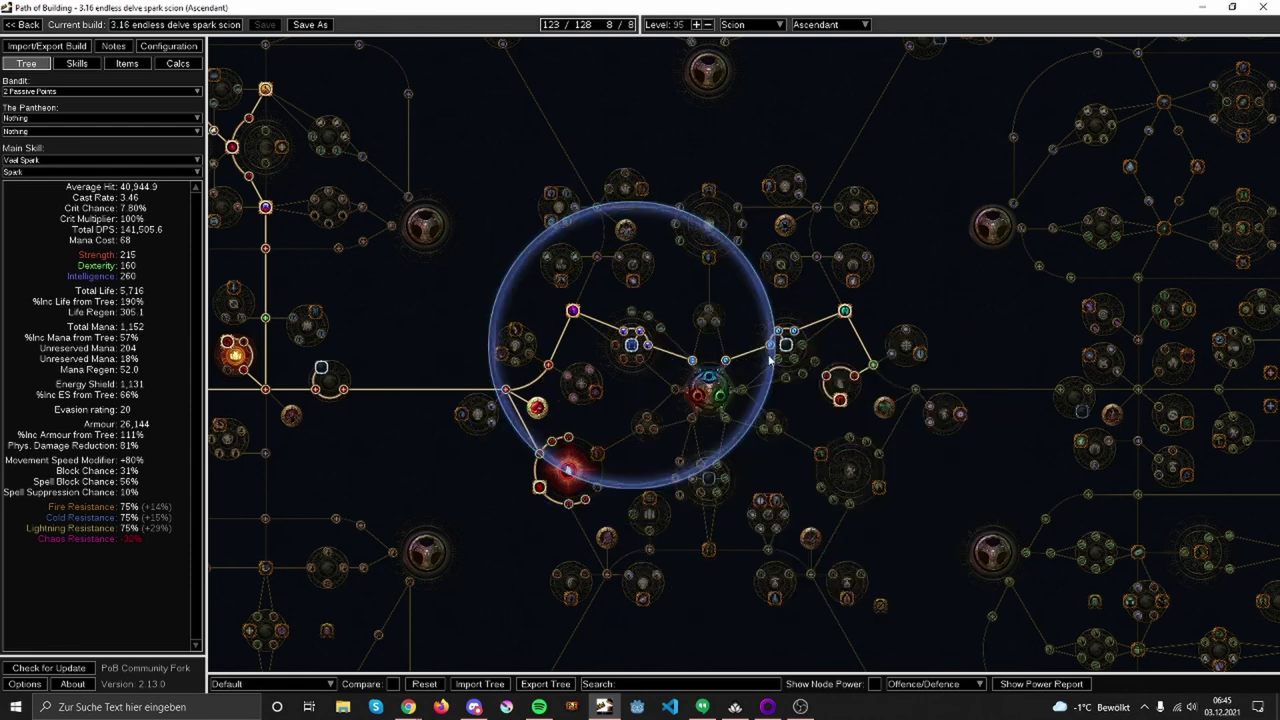
pyautogui.click(633, 347)
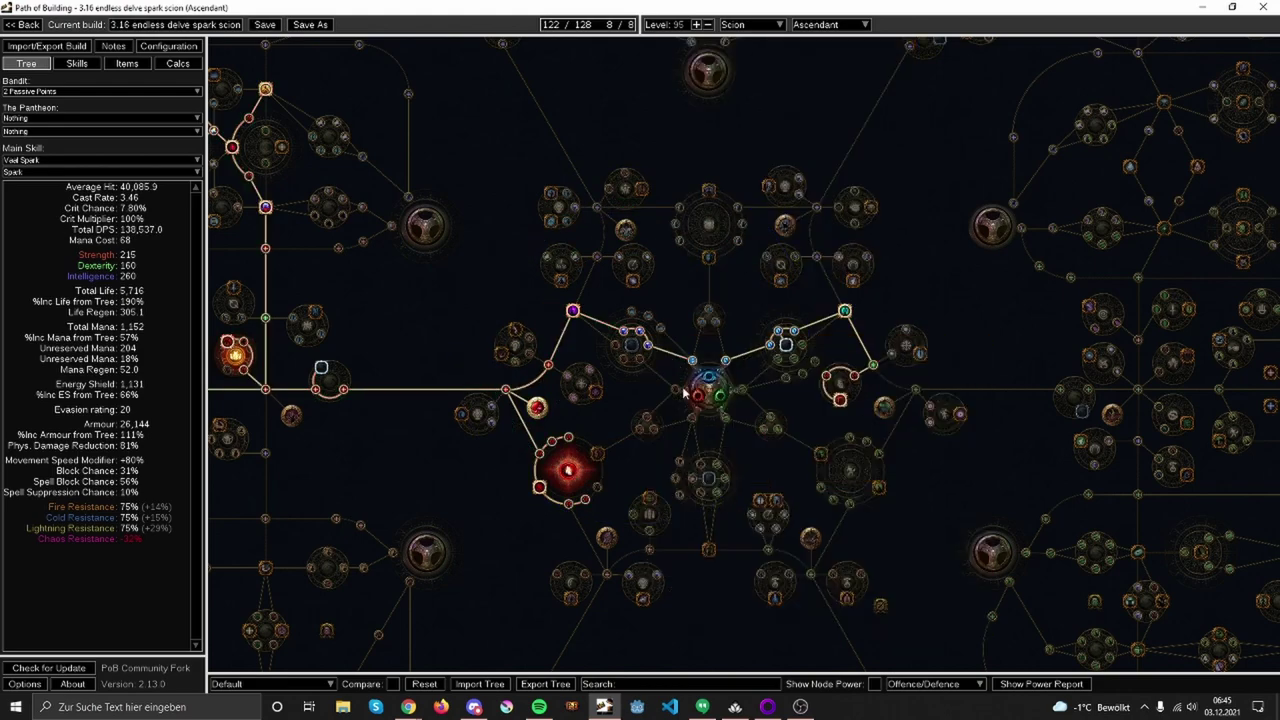
pyautogui.click(633, 348)
pyautogui.click(633, 348)
# Step: Try replacing the Harrier branch with the duration cluster, its 10% more Skill Effect Duration mastery, and the neighbouring cluster to its west
pyautogui.click(725, 360)
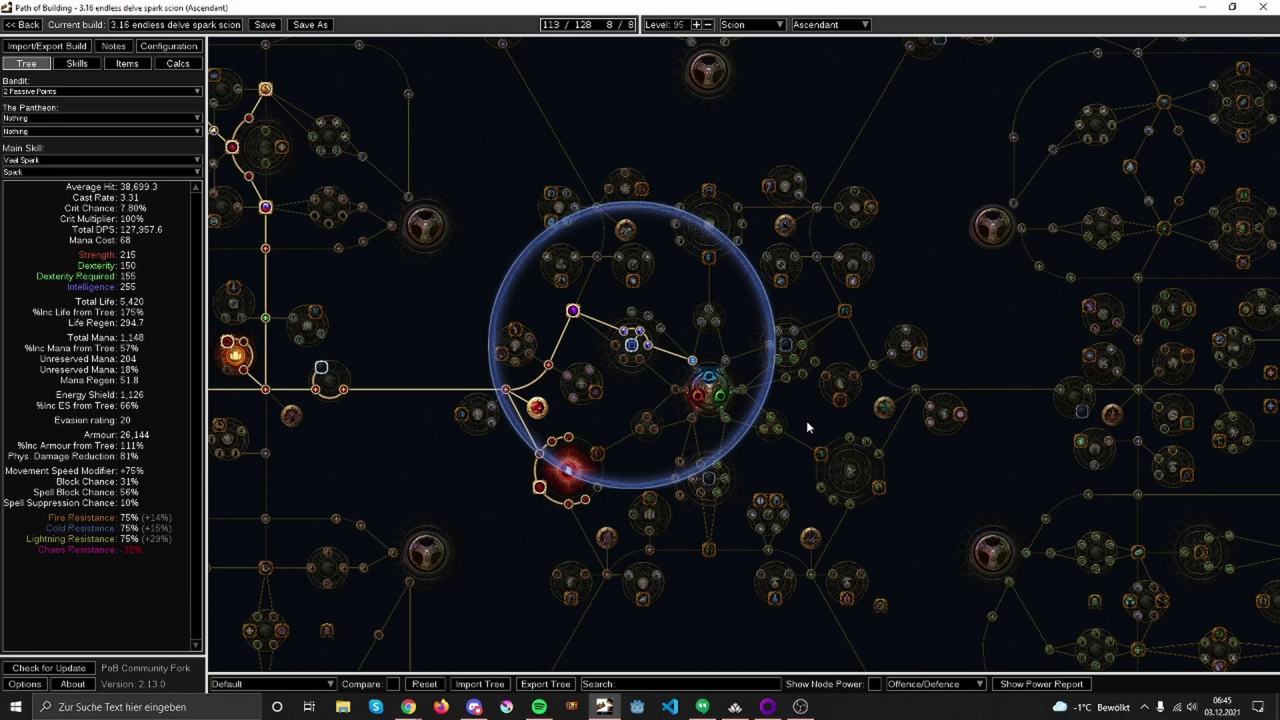
pyautogui.click(603, 253)
pyautogui.click(634, 284)
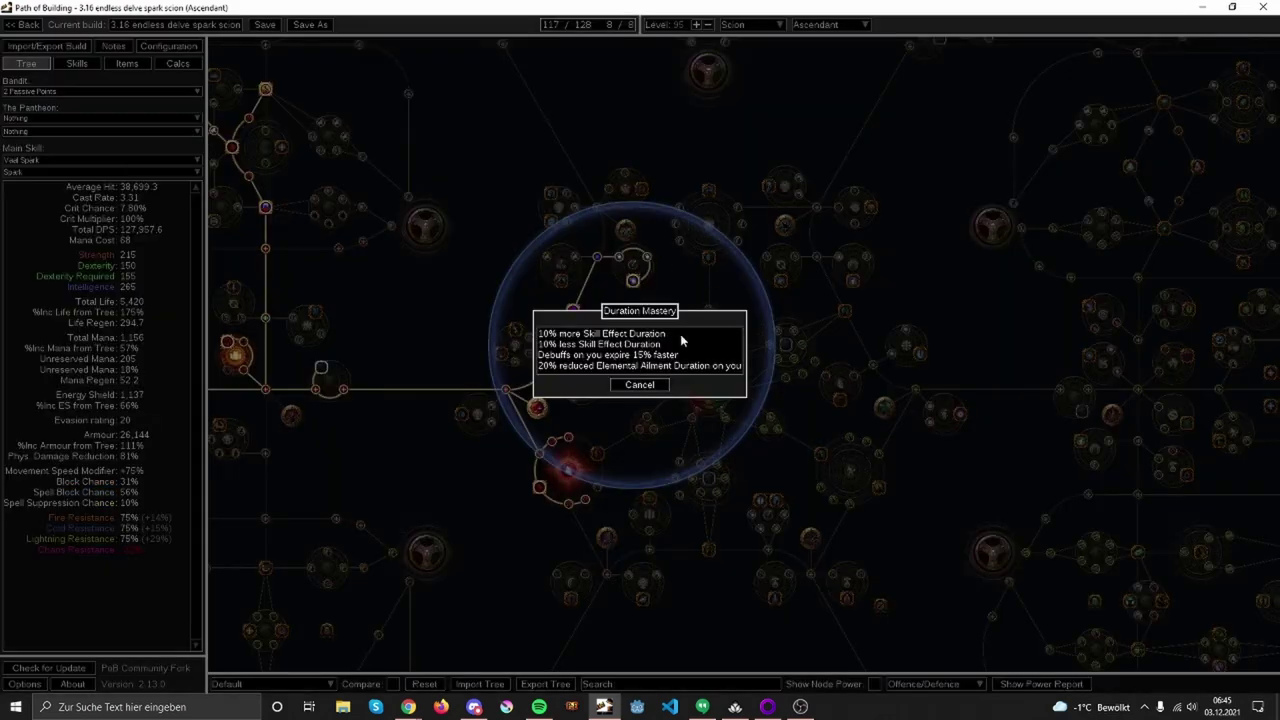
pyautogui.click(640, 334)
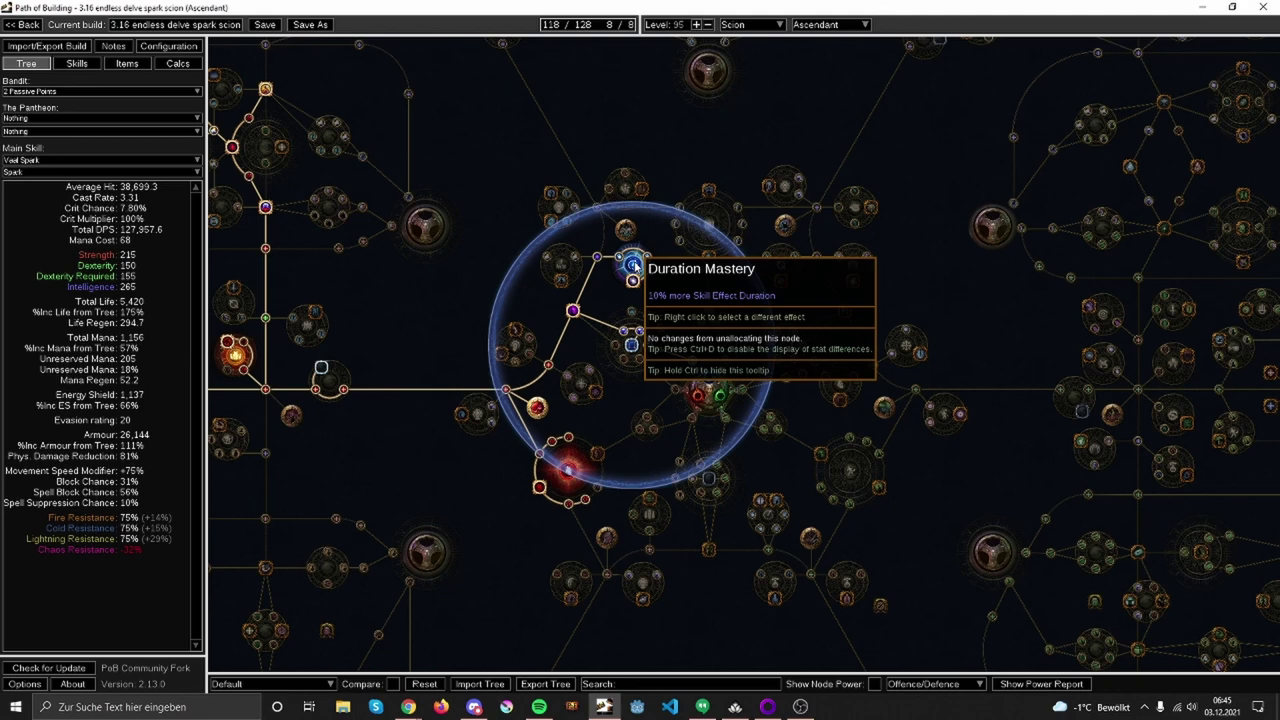
pyautogui.click(560, 265)
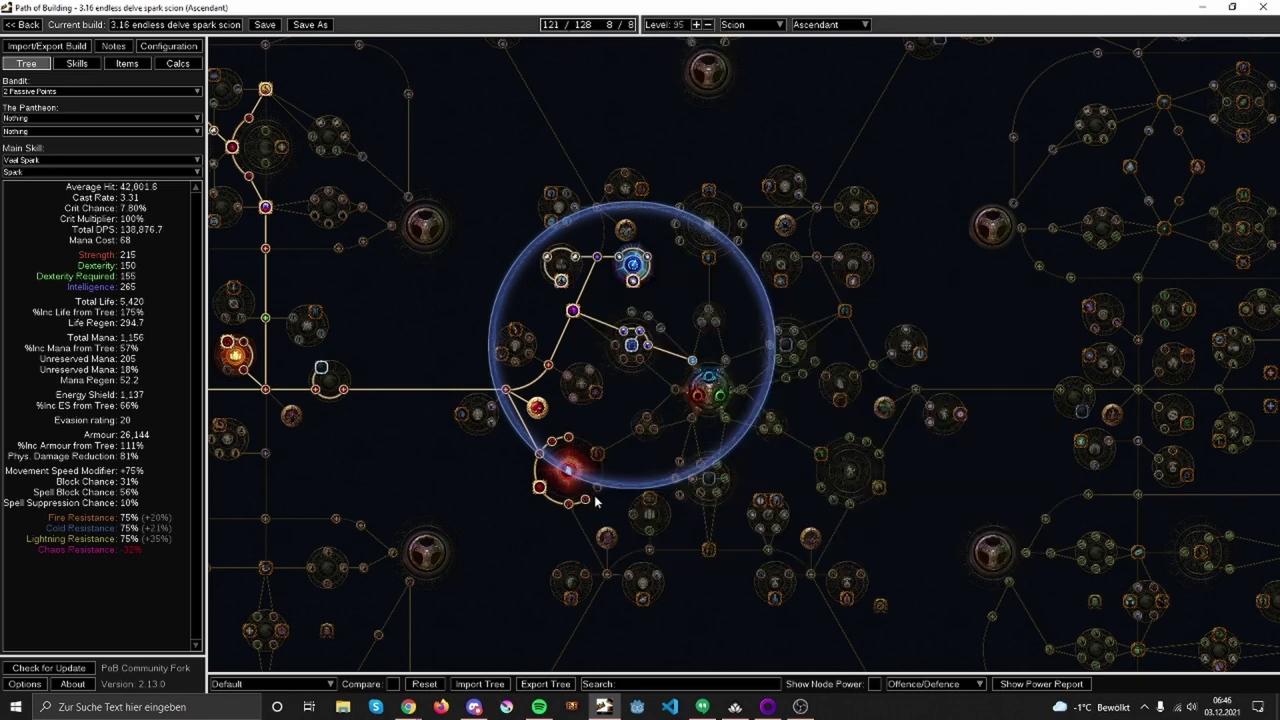
# Step: Allocate the remaining small life passives in the wheel southwest of the Scion start and unallocate the duration branch
pyautogui.click(597, 490)
pyautogui.click(597, 259)
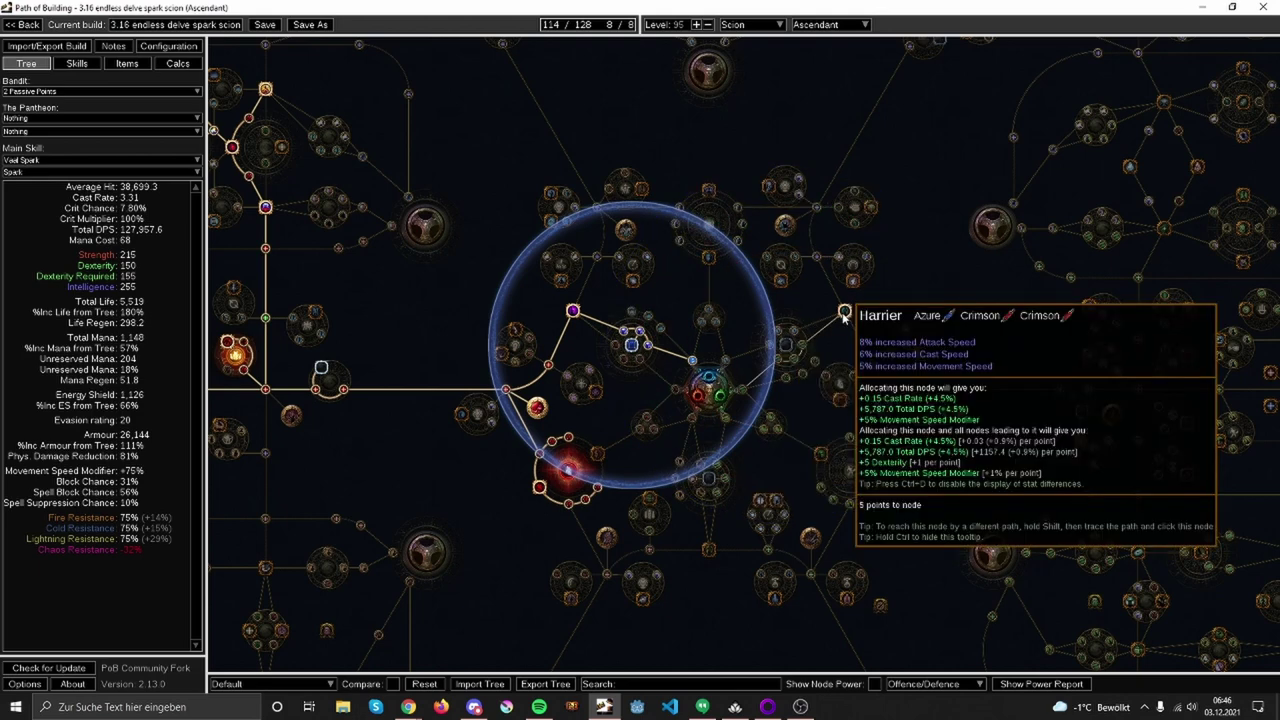
# Step: Reallocate the path through Harrier to the life cluster beyond it, removing the Attack Speed route to Harrier
pyautogui.click(843, 314)
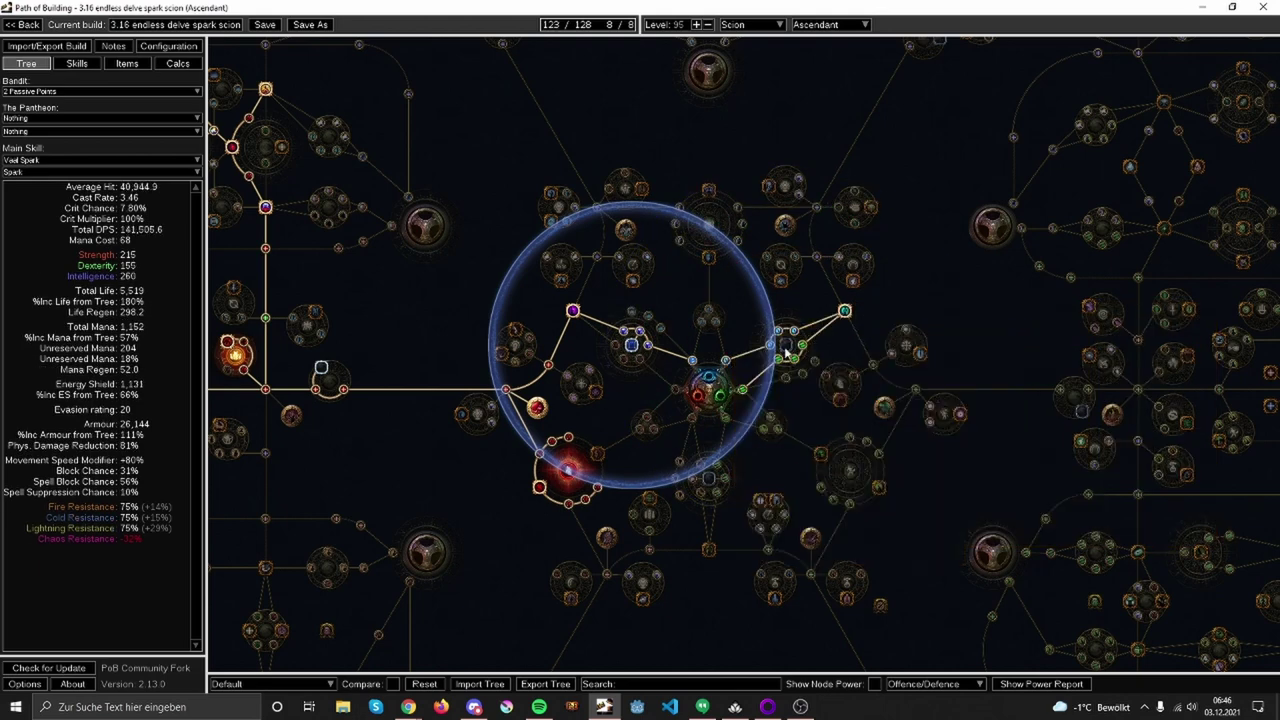
pyautogui.click(741, 390)
pyautogui.click(741, 392)
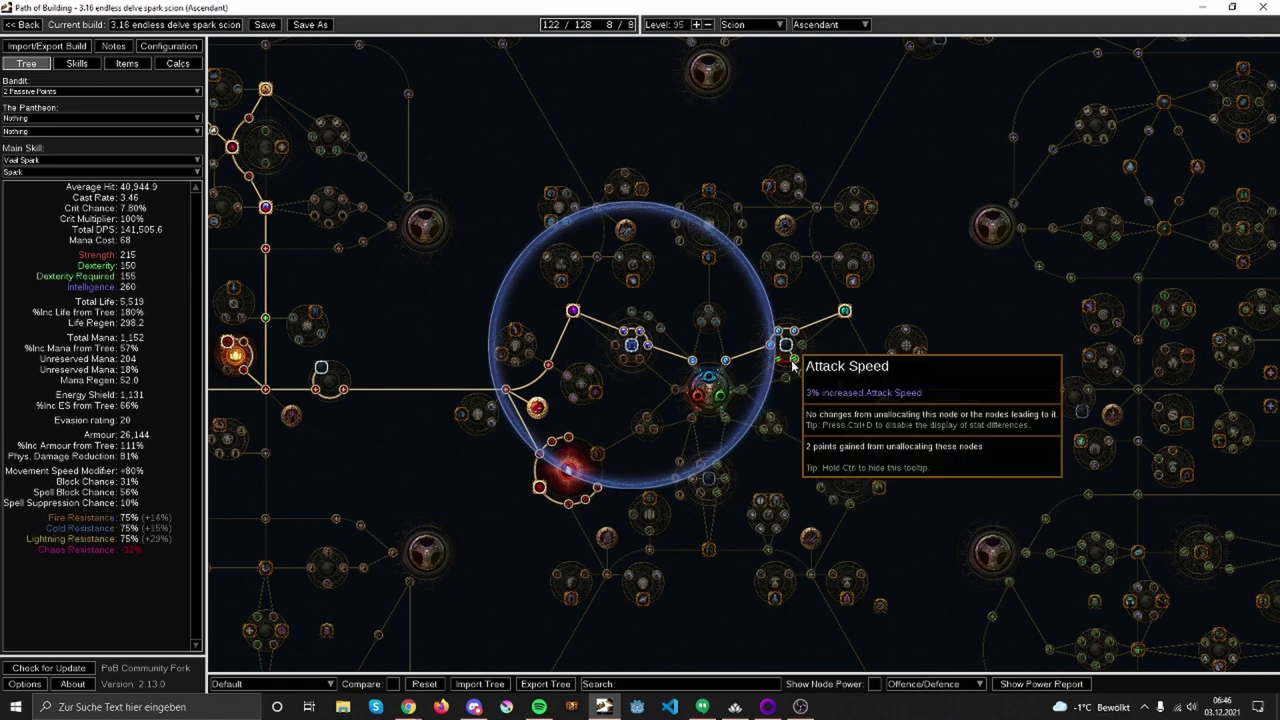
pyautogui.click(840, 400)
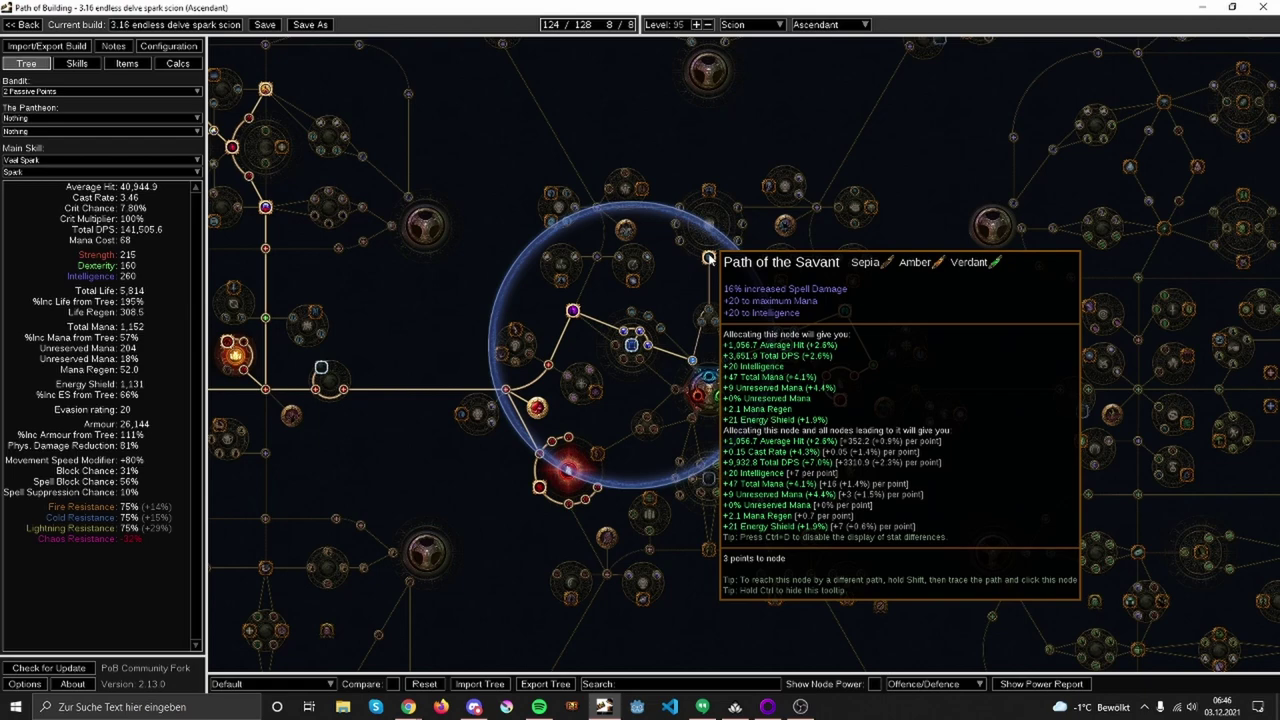
# Step: Review the western and northwestern passives, including Divine Shield, the Basic Jewel Socket, and Spell Block and Elemental Resistances
pyautogui.scroll(-2, 707, 270)
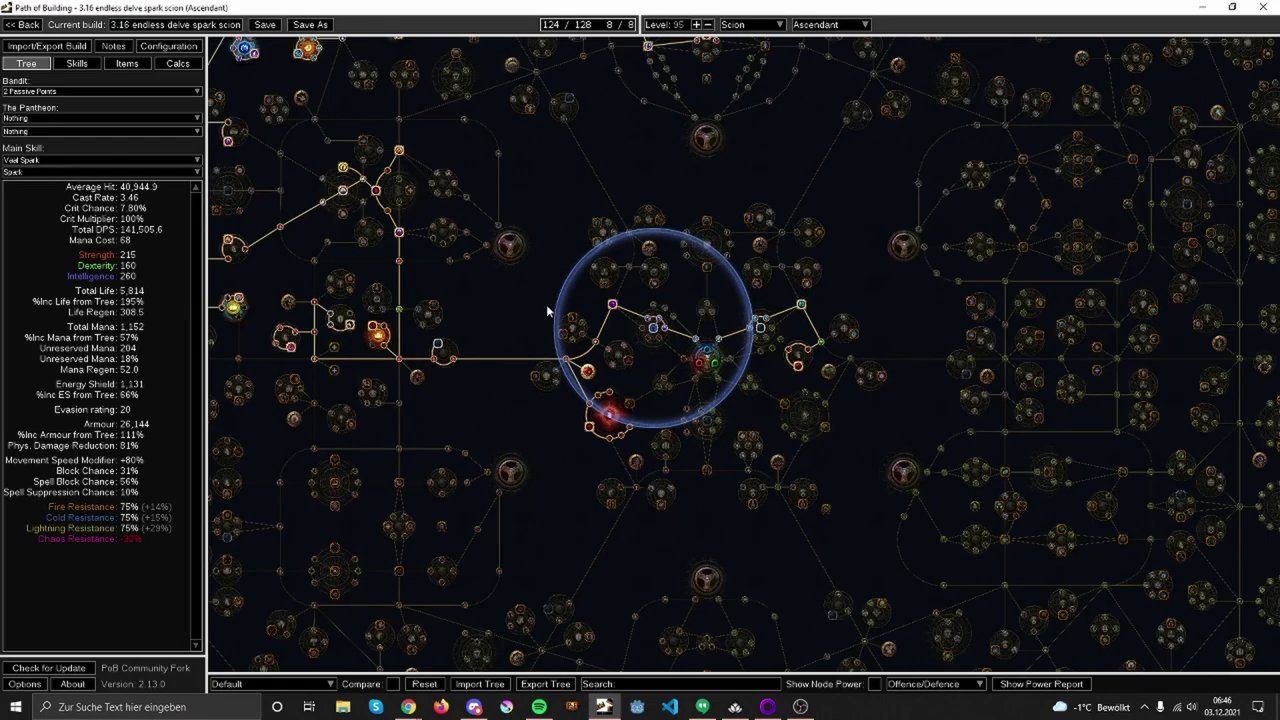
pyautogui.moveTo(550, 312); pyautogui.dragTo(617, 447)
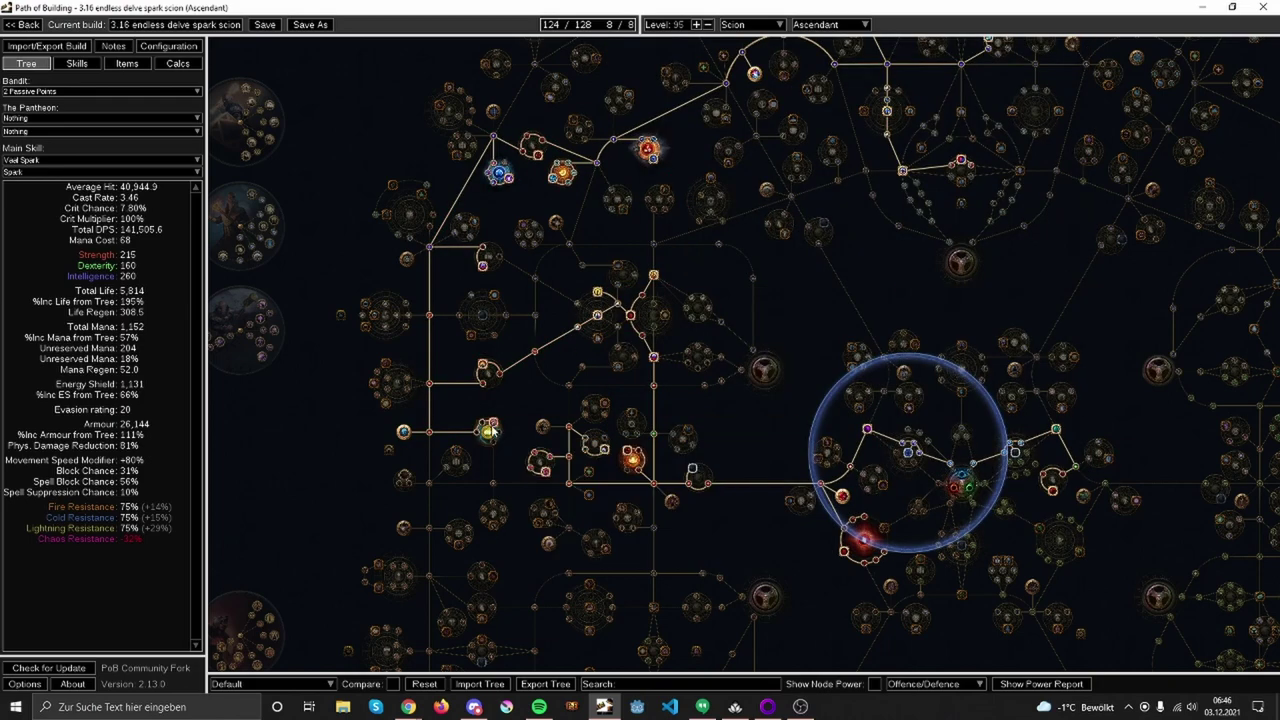
pyautogui.moveTo(493, 425)
pyautogui.moveTo(404, 434)
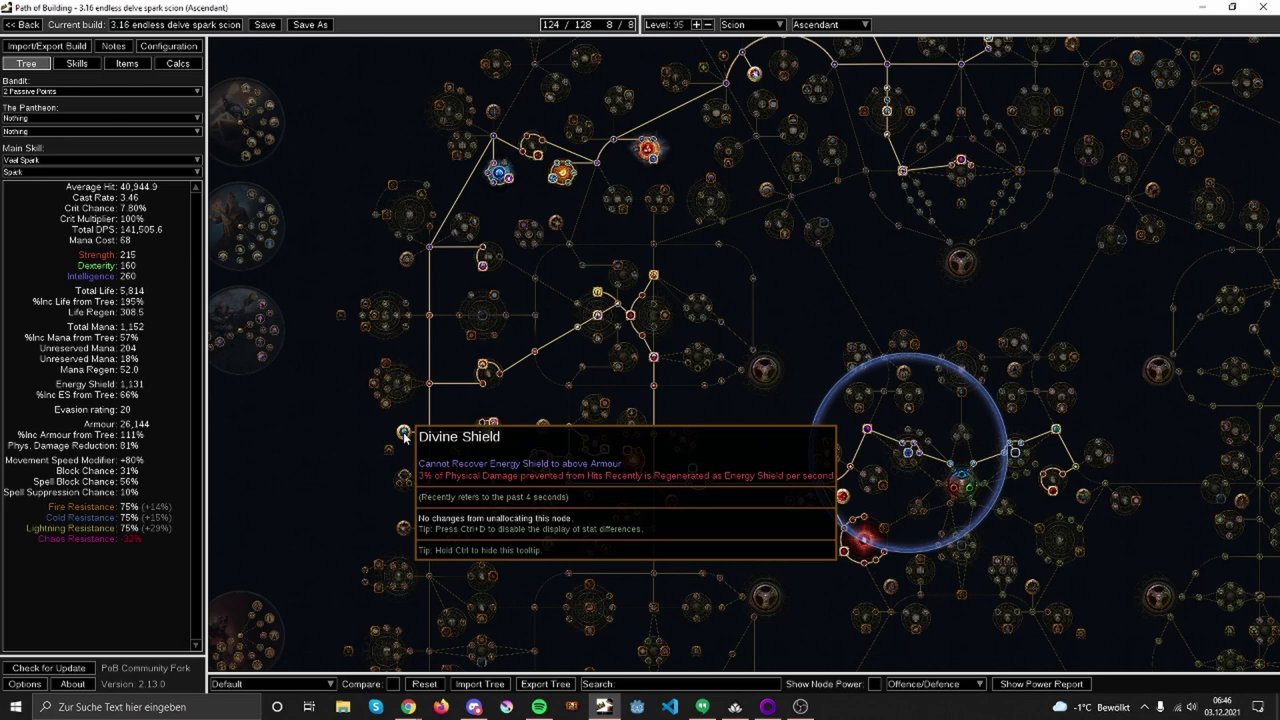
pyautogui.moveTo(423, 330); pyautogui.dragTo(383, 455)
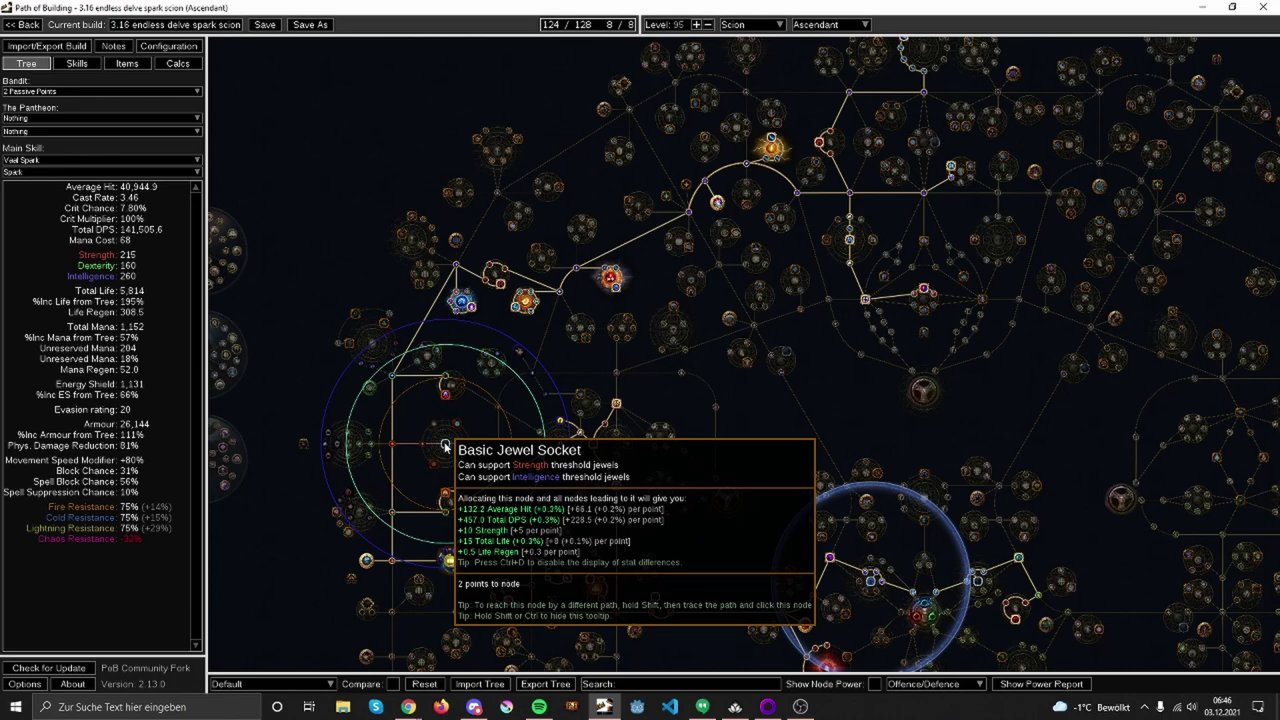
pyautogui.moveTo(737, 383); pyautogui.dragTo(659, 448)
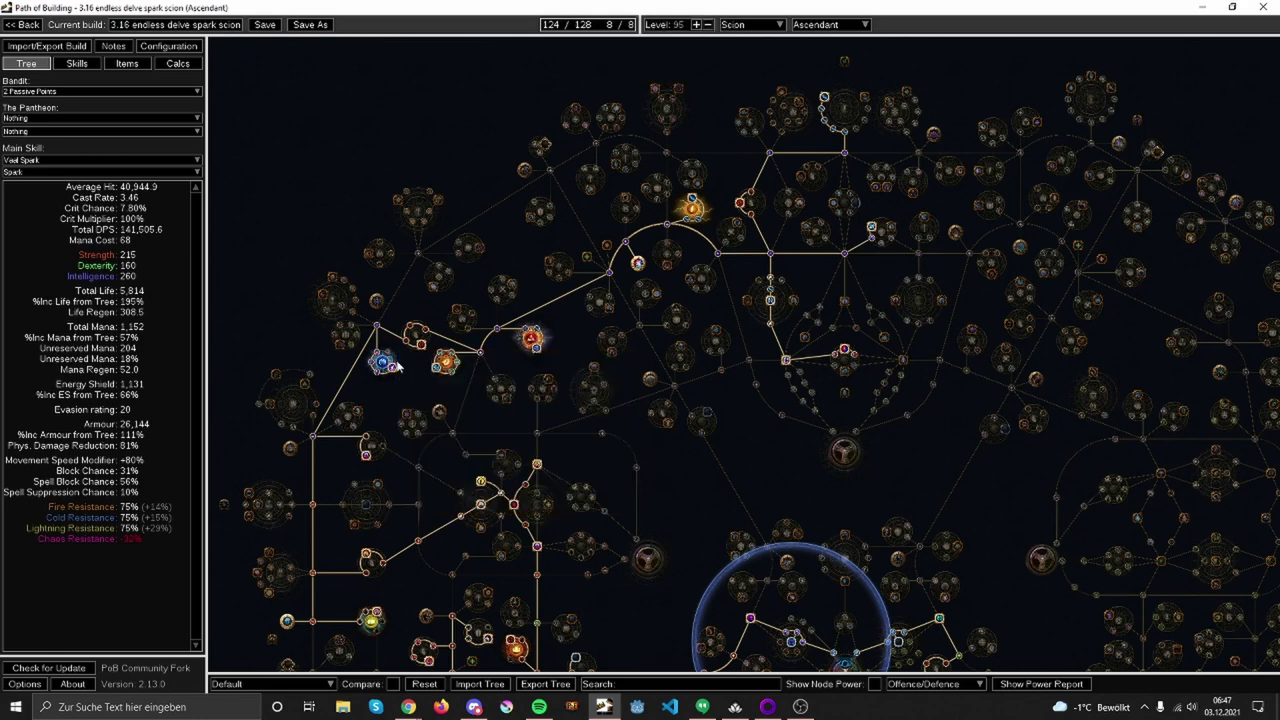
pyautogui.moveTo(381, 372)
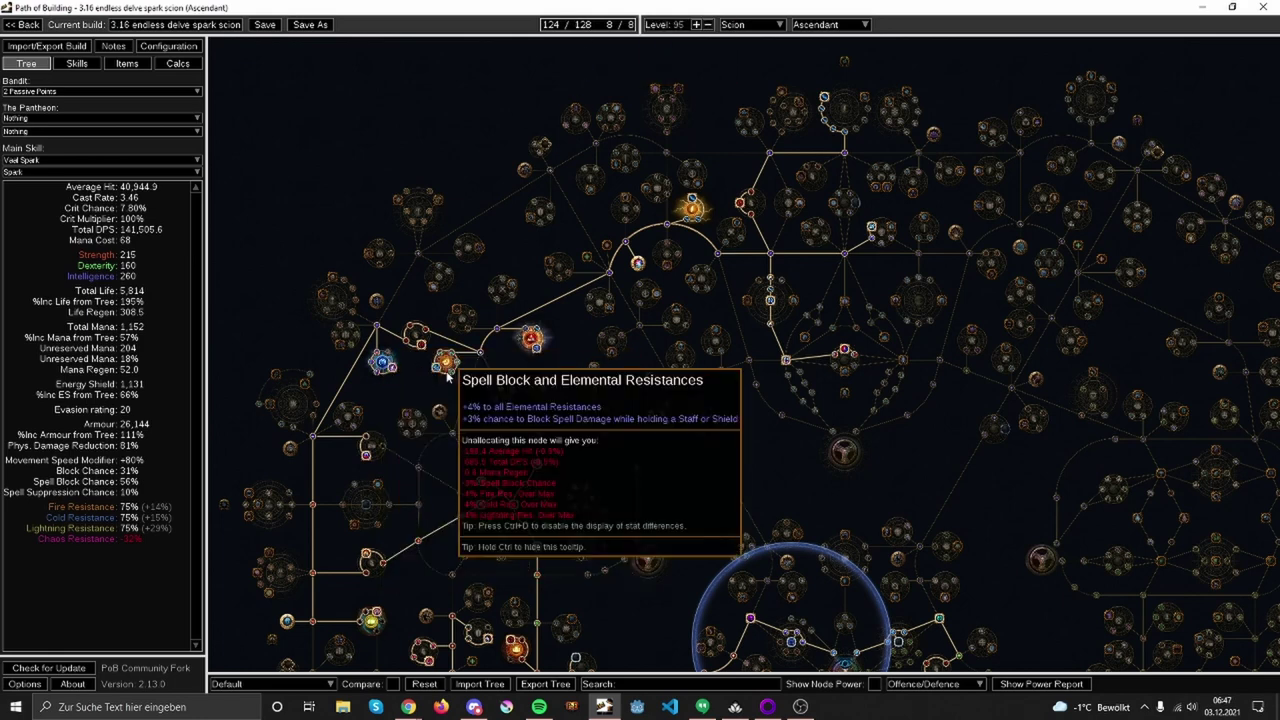
pyautogui.moveTo(557, 340); pyautogui.dragTo(471, 368)
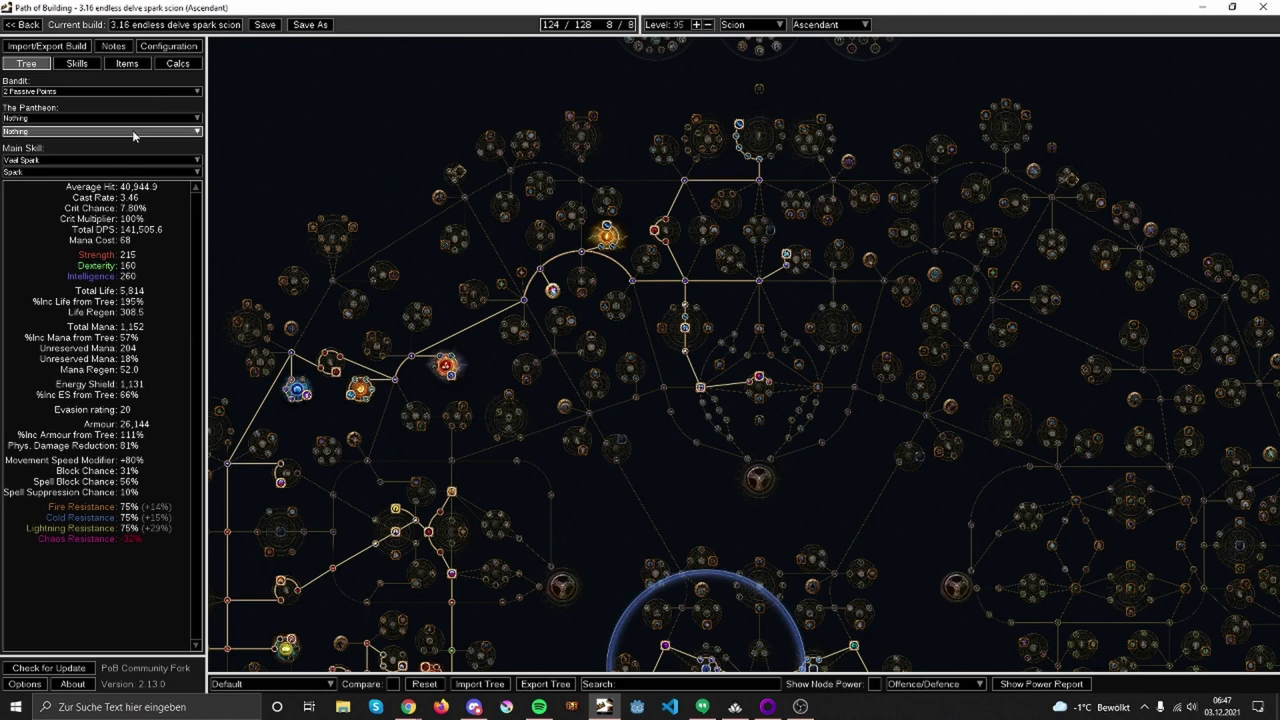
# Step: Review the gems in the Determination, Wrath, Tempest Shield socket group, including the details of Arctic Armour and Tempest Shield
pyautogui.click(86, 68)
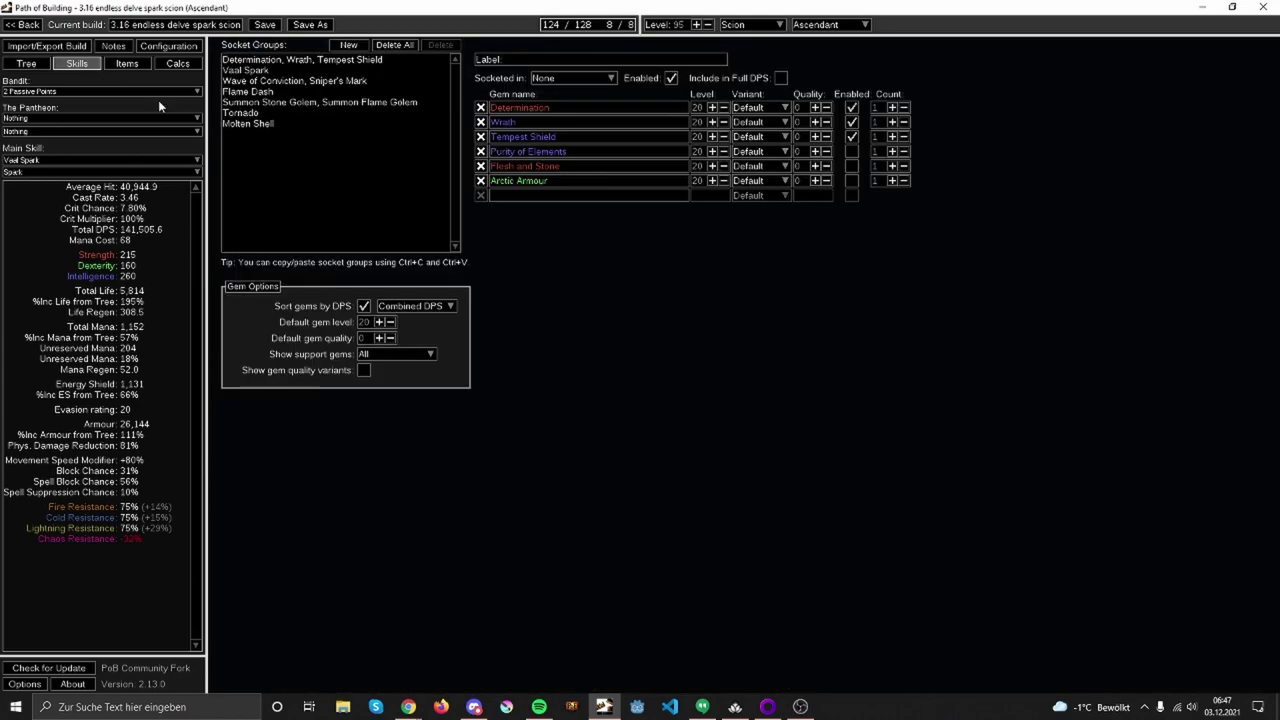
pyautogui.click(300, 59)
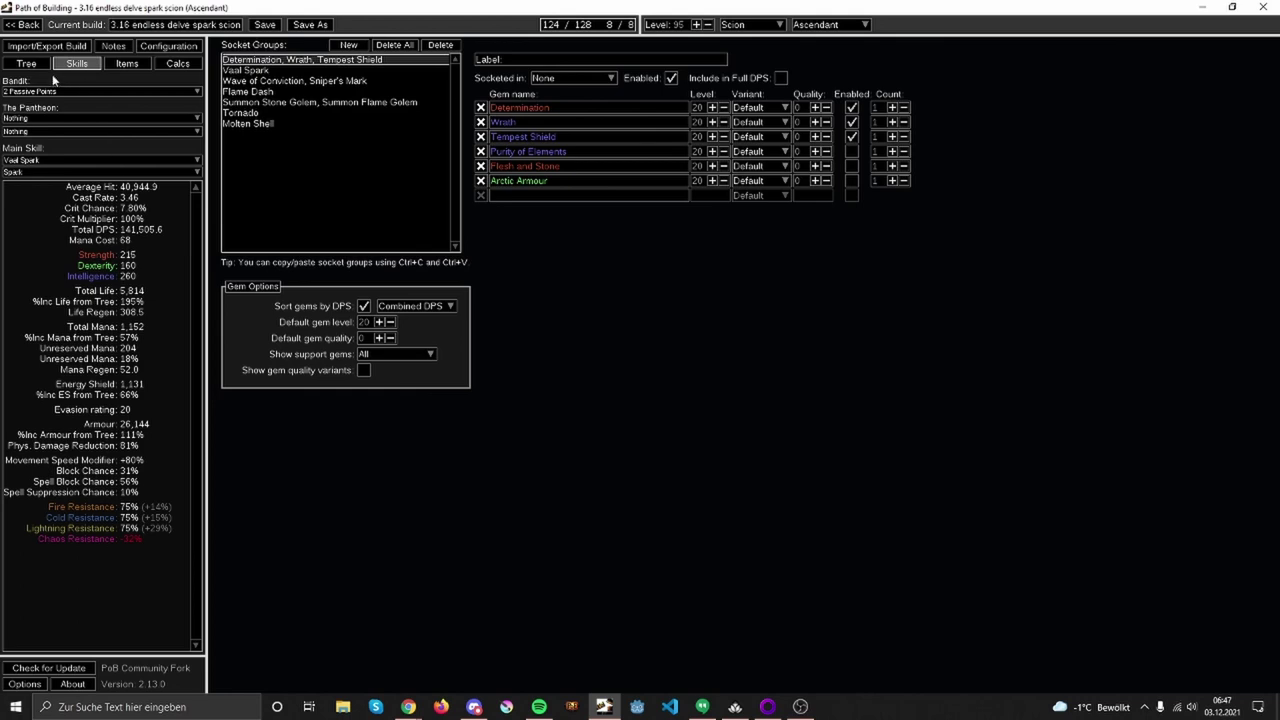
pyautogui.click(26, 63)
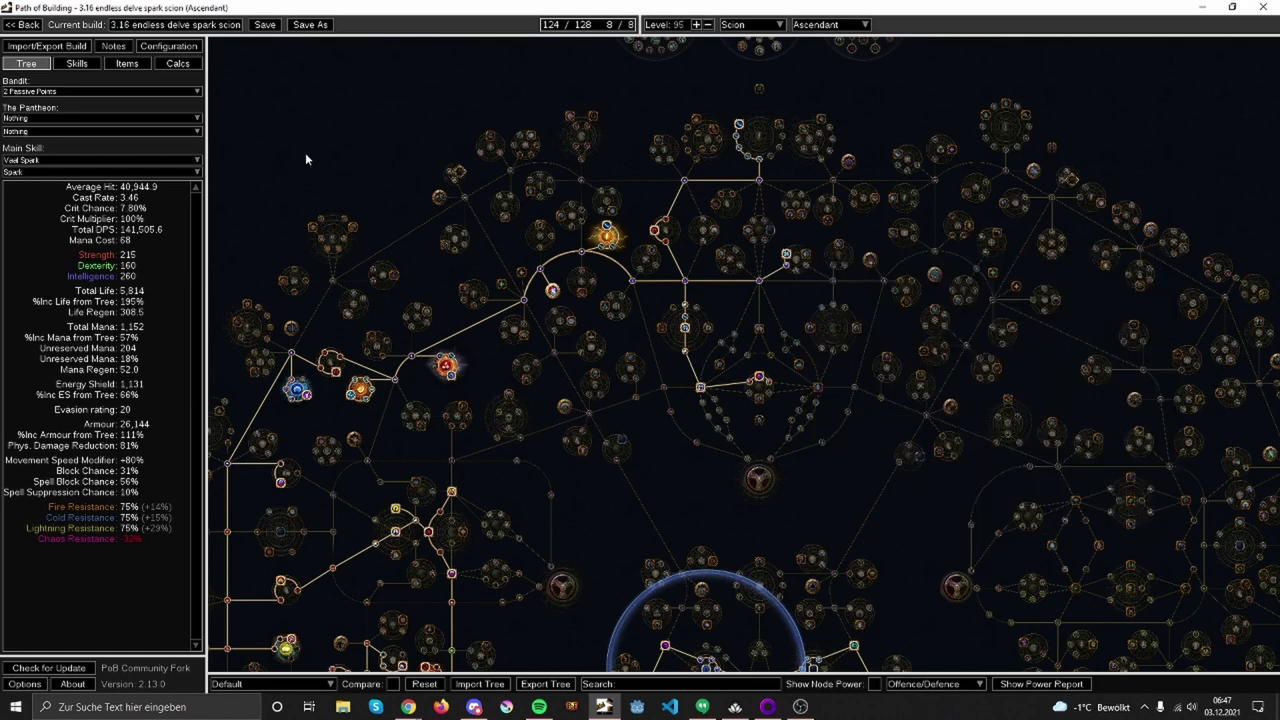
pyautogui.click(77, 63)
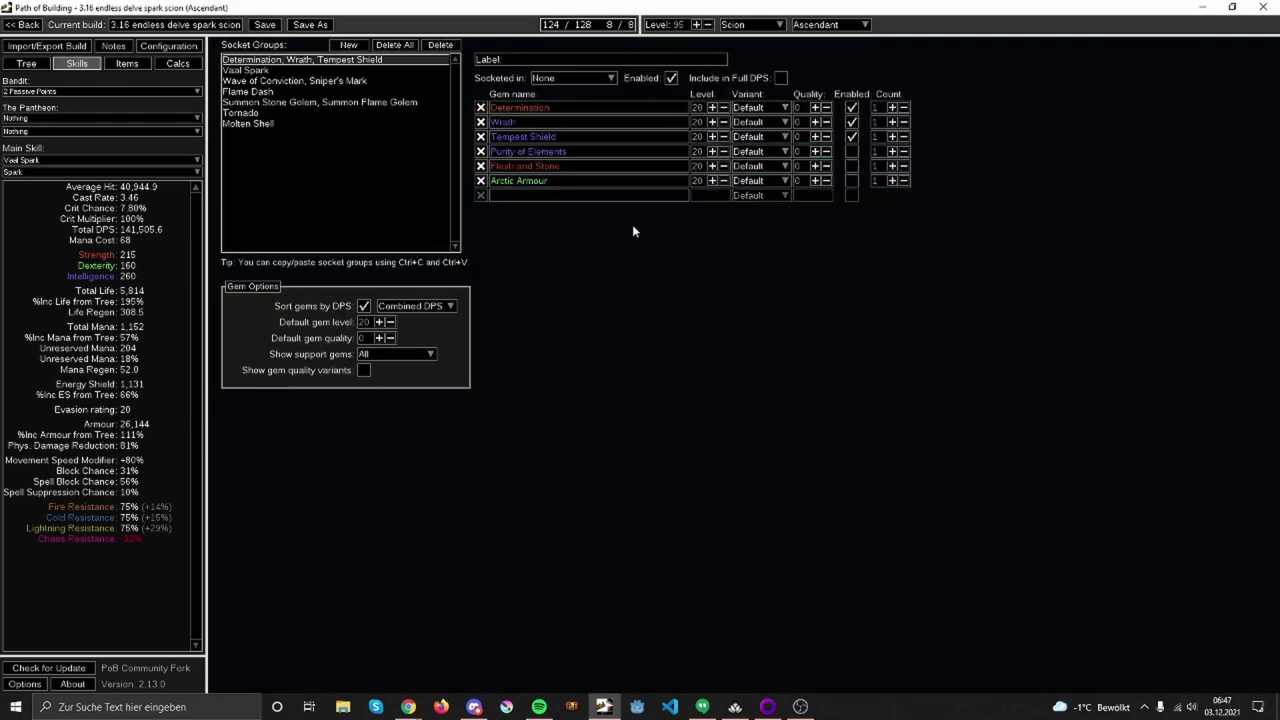
pyautogui.moveTo(563, 157)
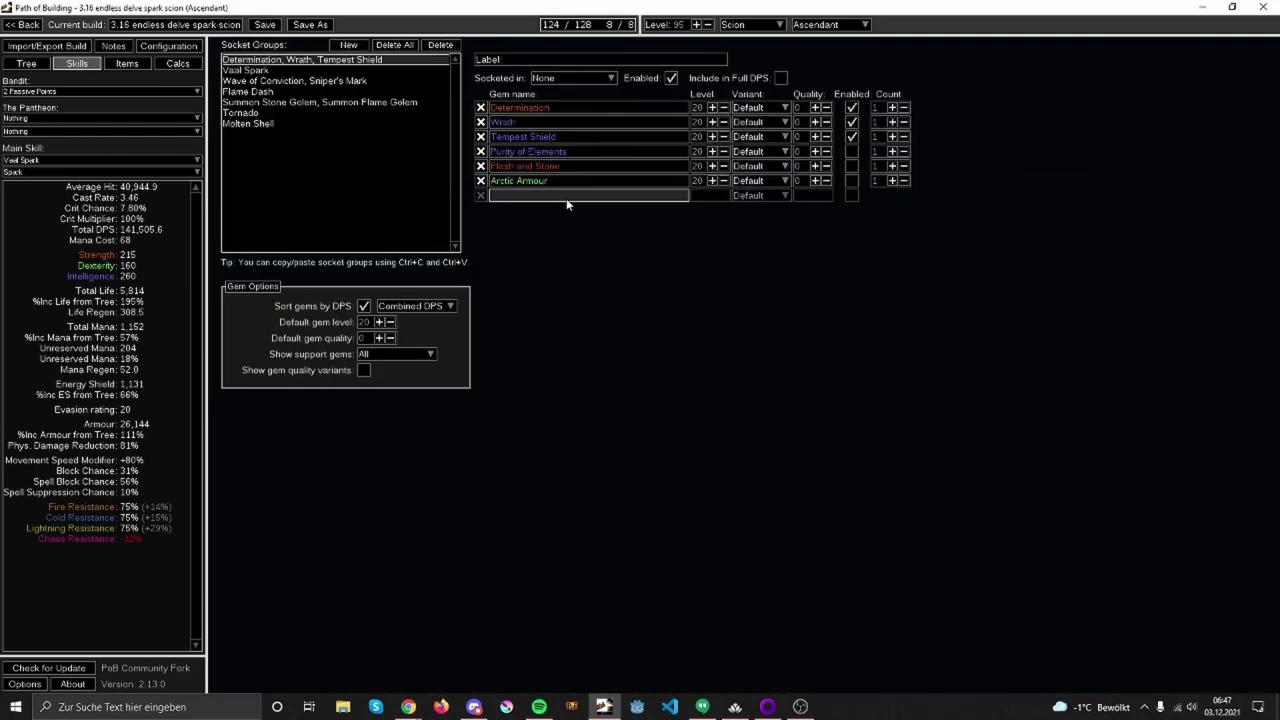
pyautogui.moveTo(521, 140)
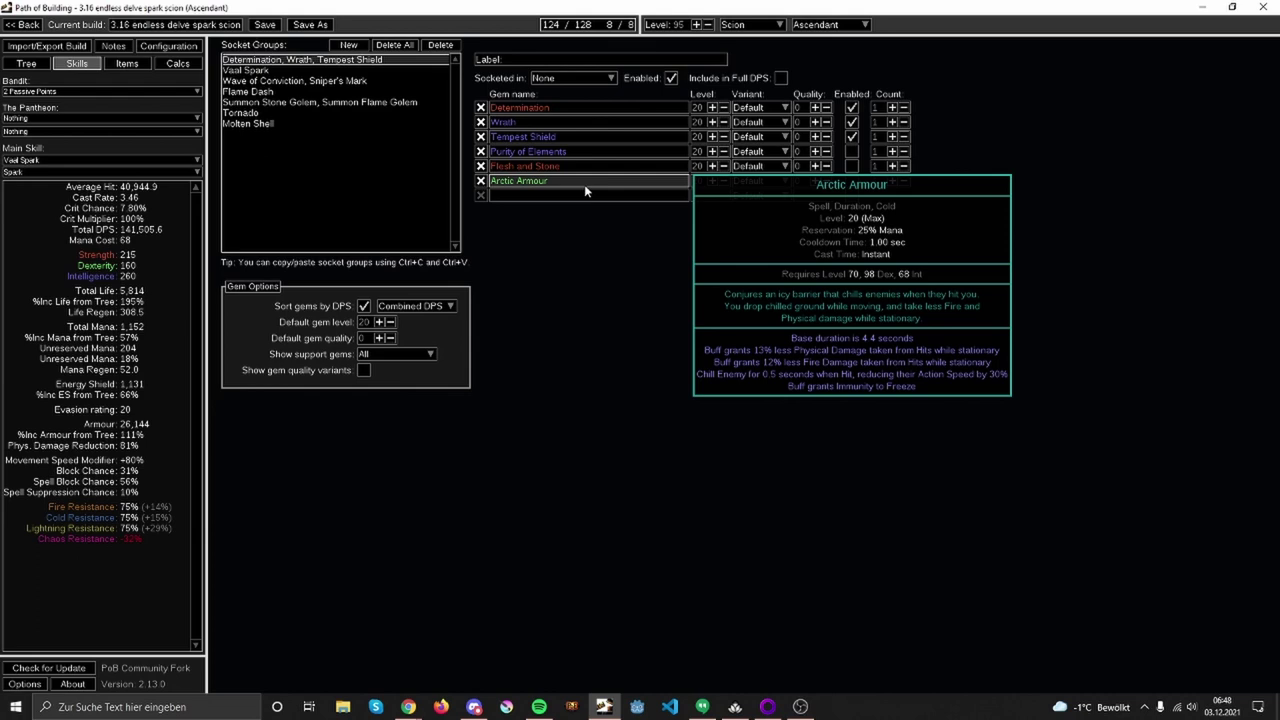
pyautogui.moveTo(568, 184)
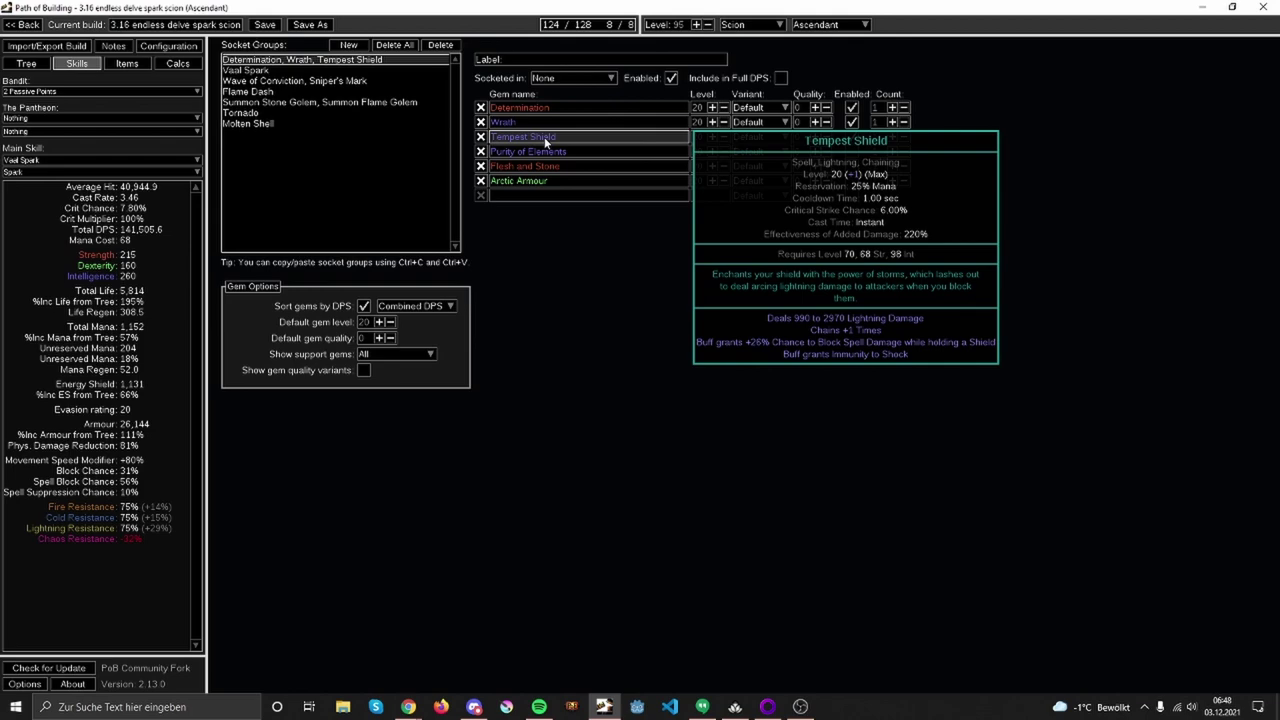
# Step: Return to the passive tree and read the effects of the Glancing Blows keystone
pyautogui.click(26, 63)
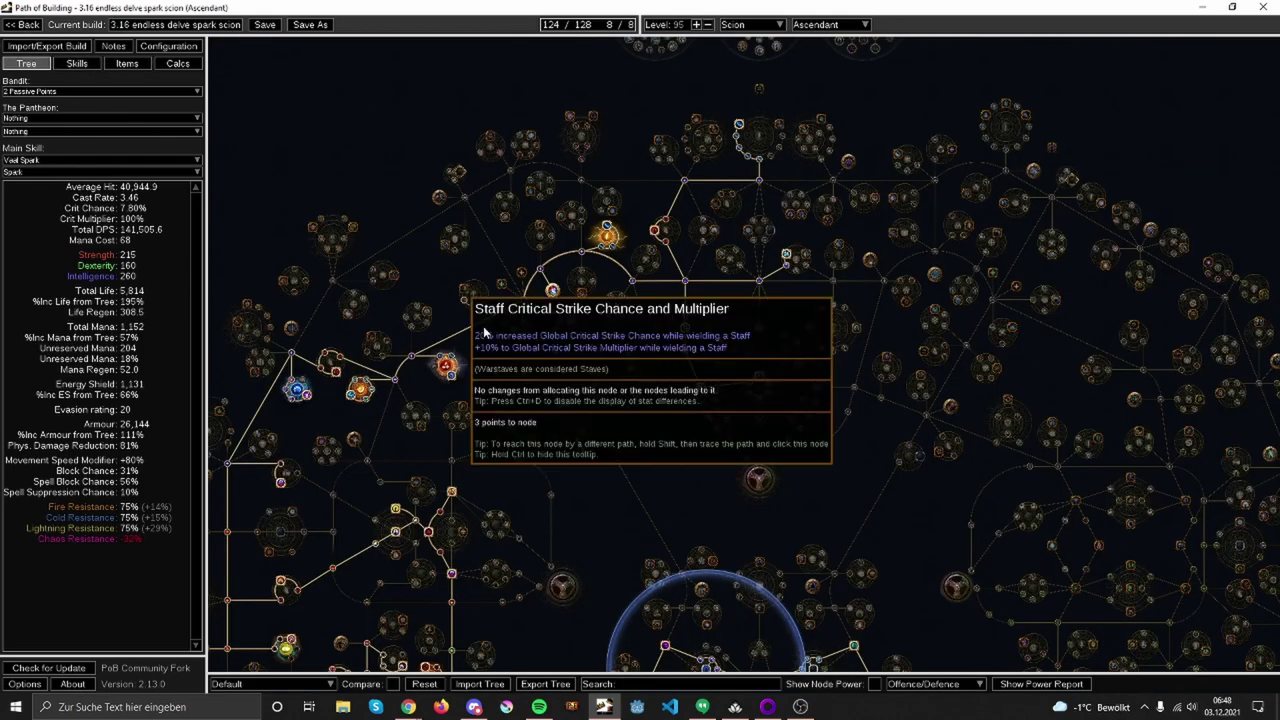
pyautogui.moveTo(484, 332); pyautogui.dragTo(557, 286)
pyautogui.moveTo(486, 354); pyautogui.dragTo(528, 294)
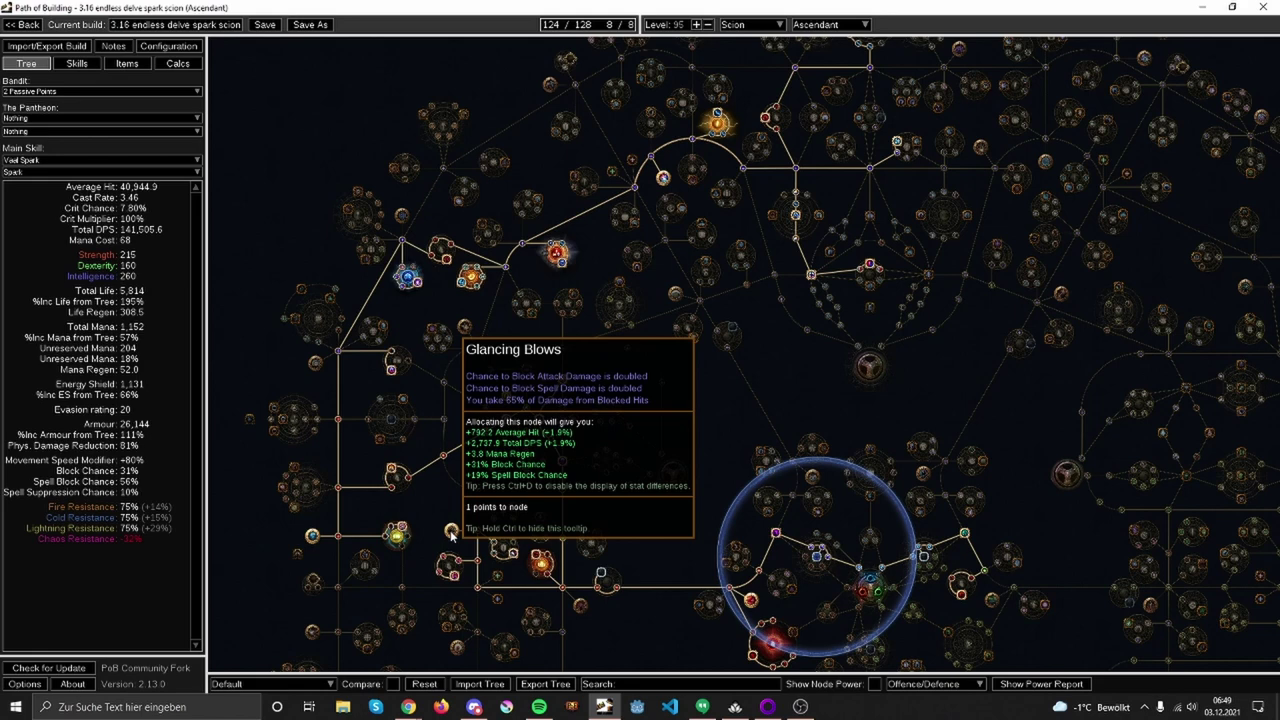
# Step: Set the Vaal Spark gem's level to 21 in its socket group
pyautogui.click(77, 63)
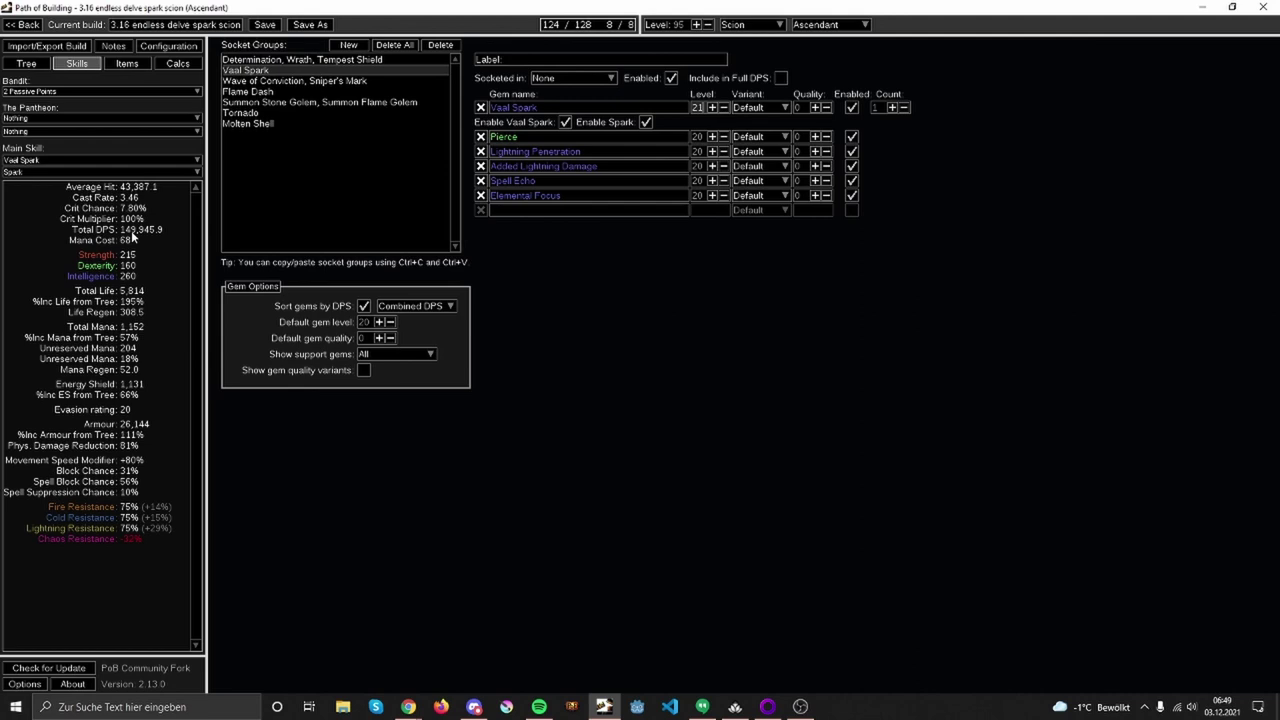
# Step: Set the Vaal Spark gem's level to 20 and read the details of the Elemental Focus support
pyautogui.press('BackSpace')
pyautogui.write('0')
pyautogui.moveTo(534, 192)
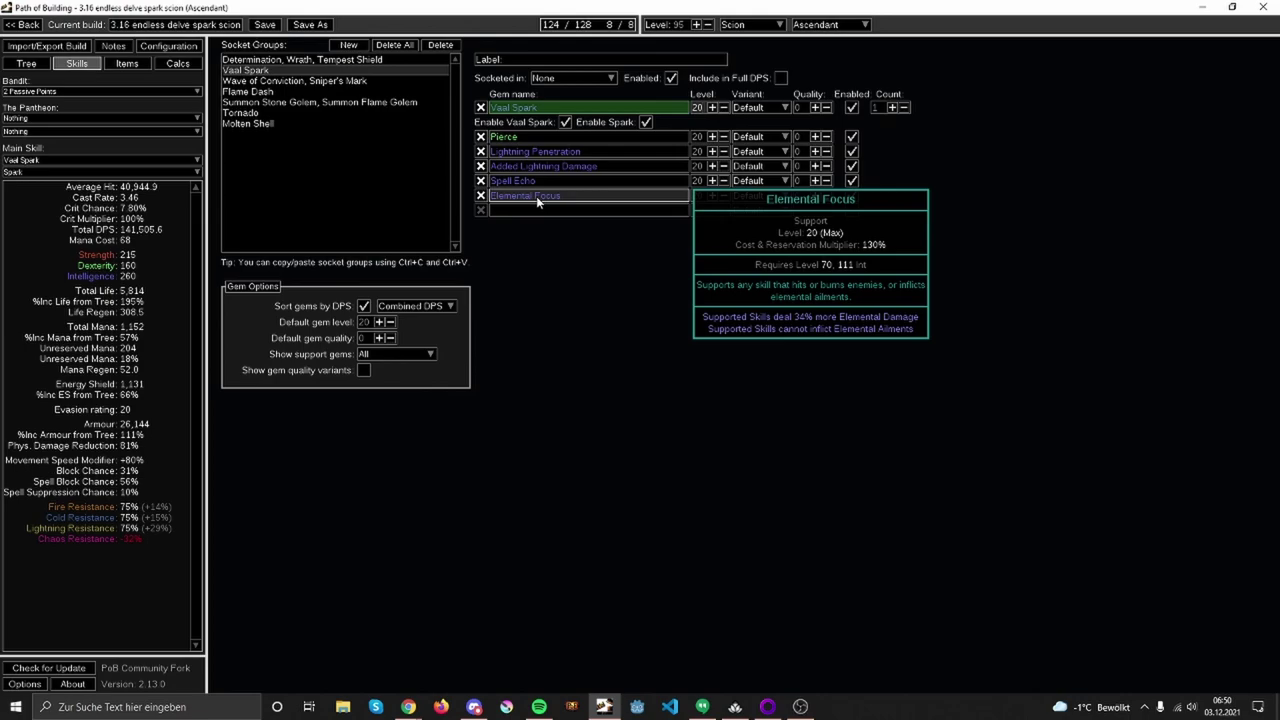
# Step: Return to the passive tree and read the effects of the Elementalist ascendancy passive
pyautogui.click(20, 66)
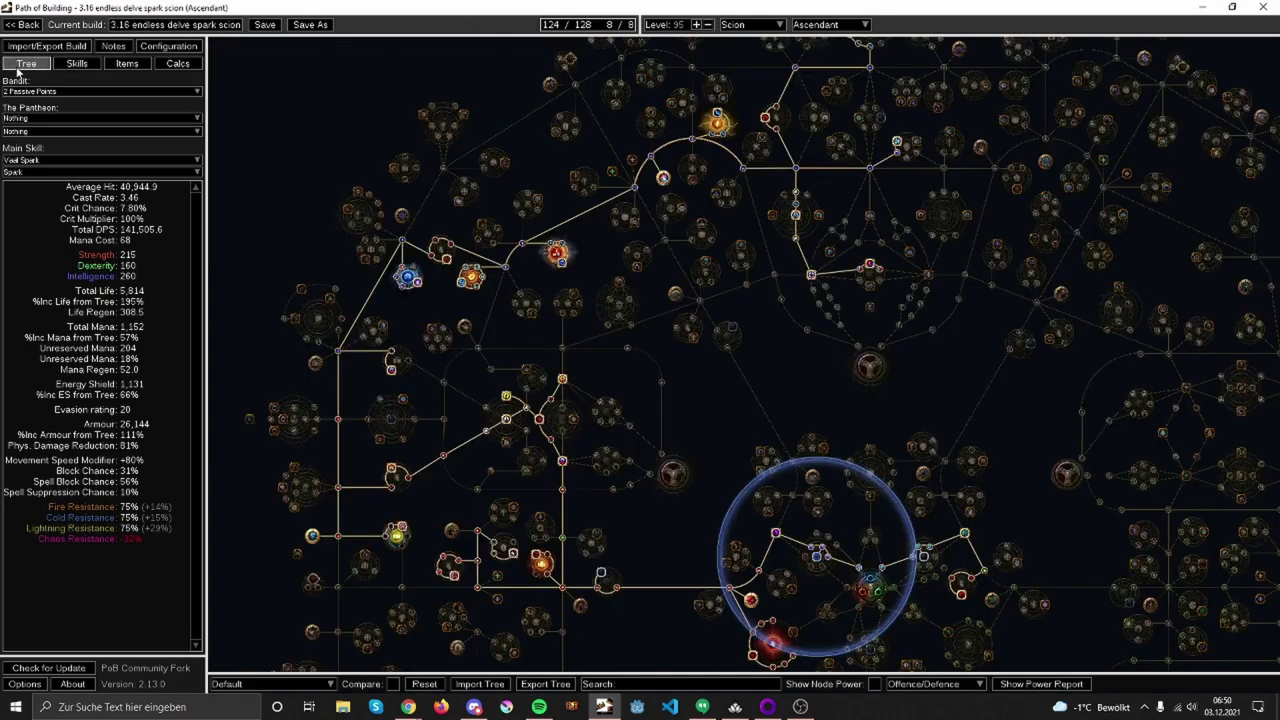
pyautogui.moveTo(660, 430); pyautogui.dragTo(790, 50)
pyautogui.scroll(5, 470, 378)
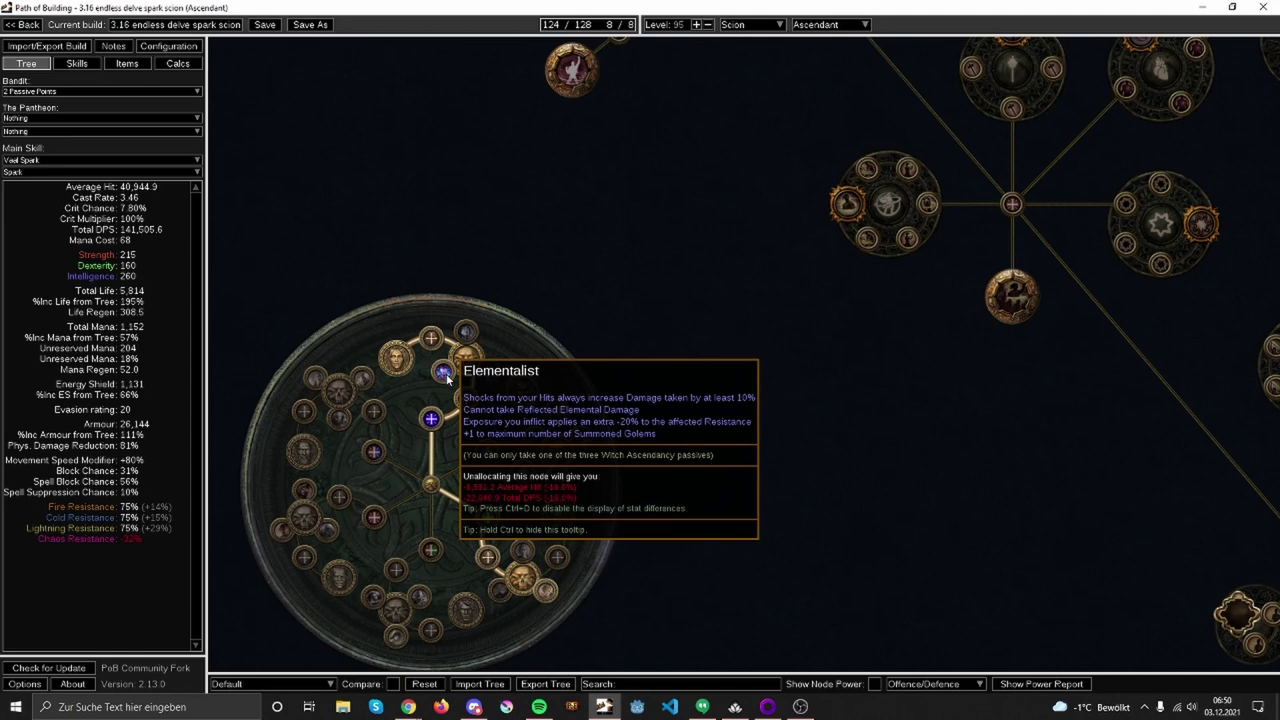
# Step: Review the gems in the Wave of Conviction, Sniper's Mark socket group, including the details of Sniper's Mark
pyautogui.click(62, 63)
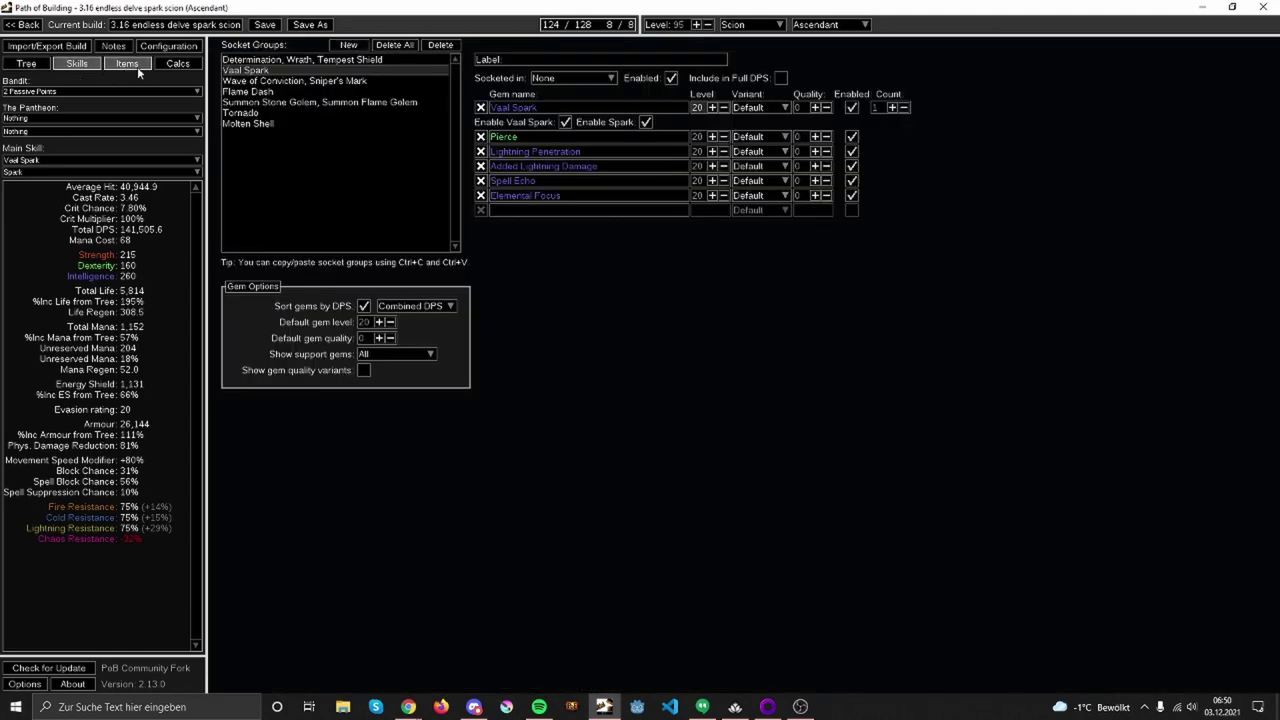
pyautogui.click(325, 80)
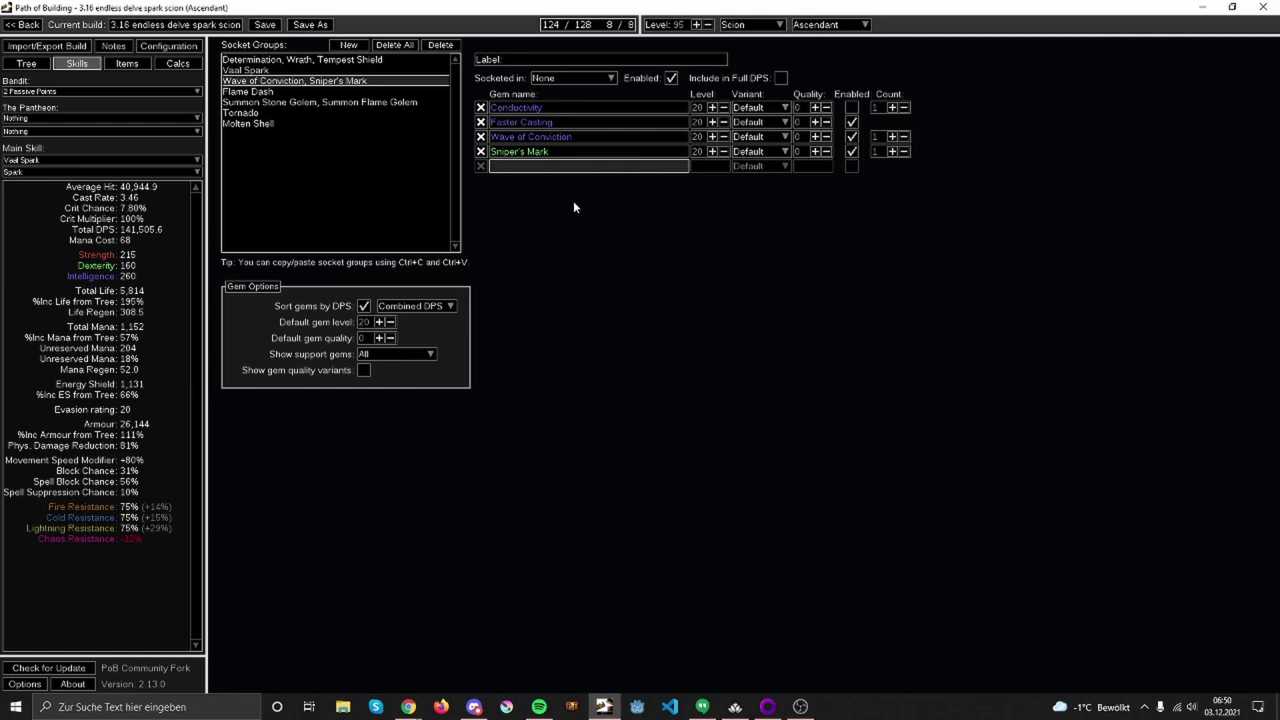
pyautogui.moveTo(516, 107)
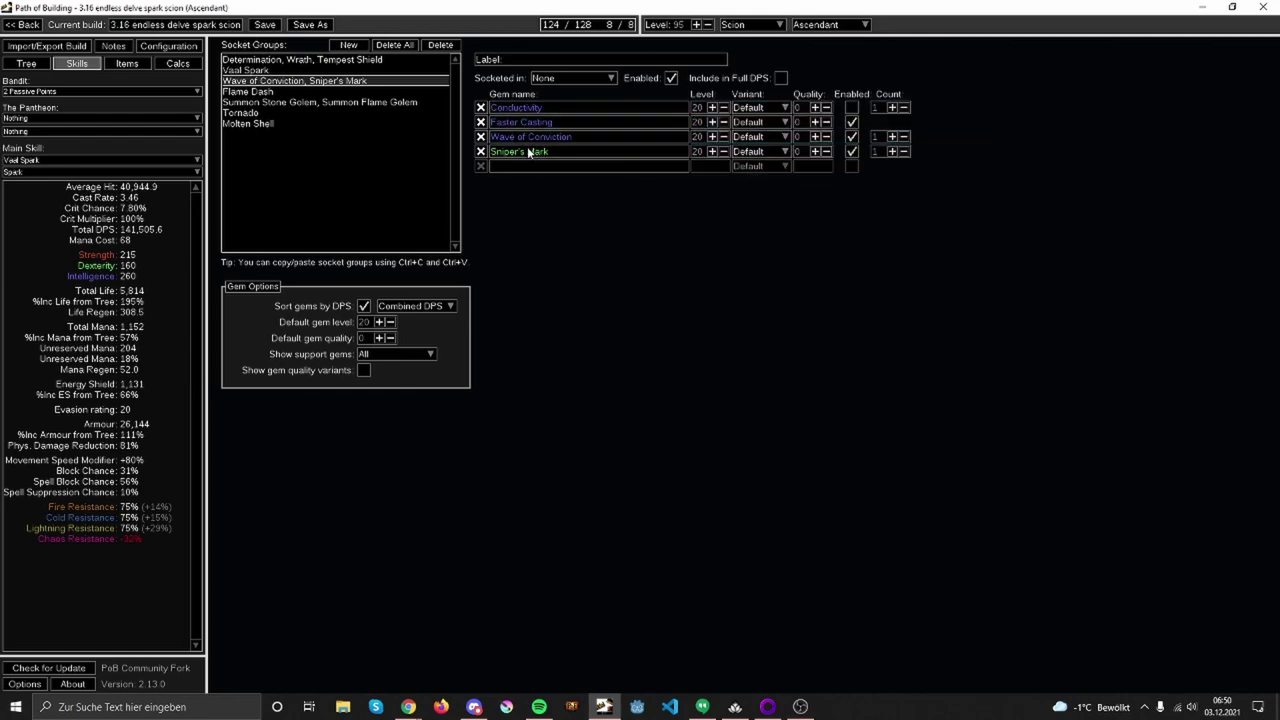
pyautogui.moveTo(528, 152)
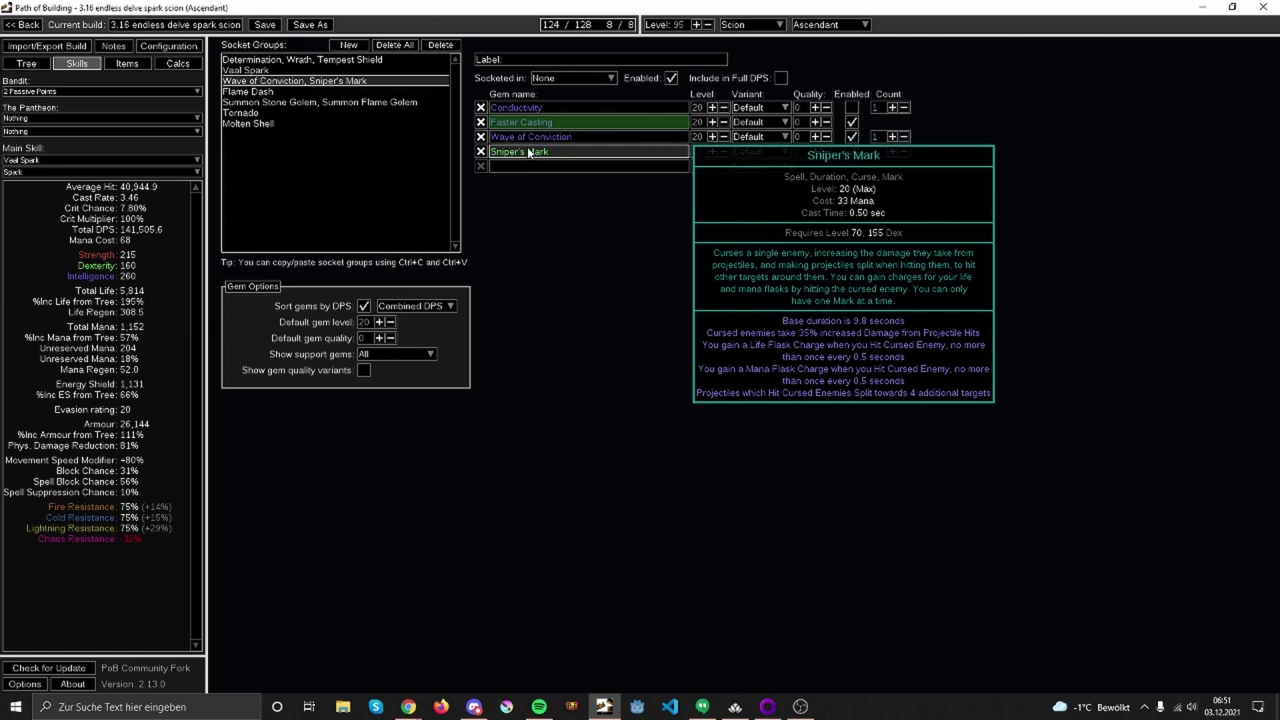
# Step: Review the gems in the Flame Dash socket group, including the level of the Arcane Surge support
pyautogui.press('Down')
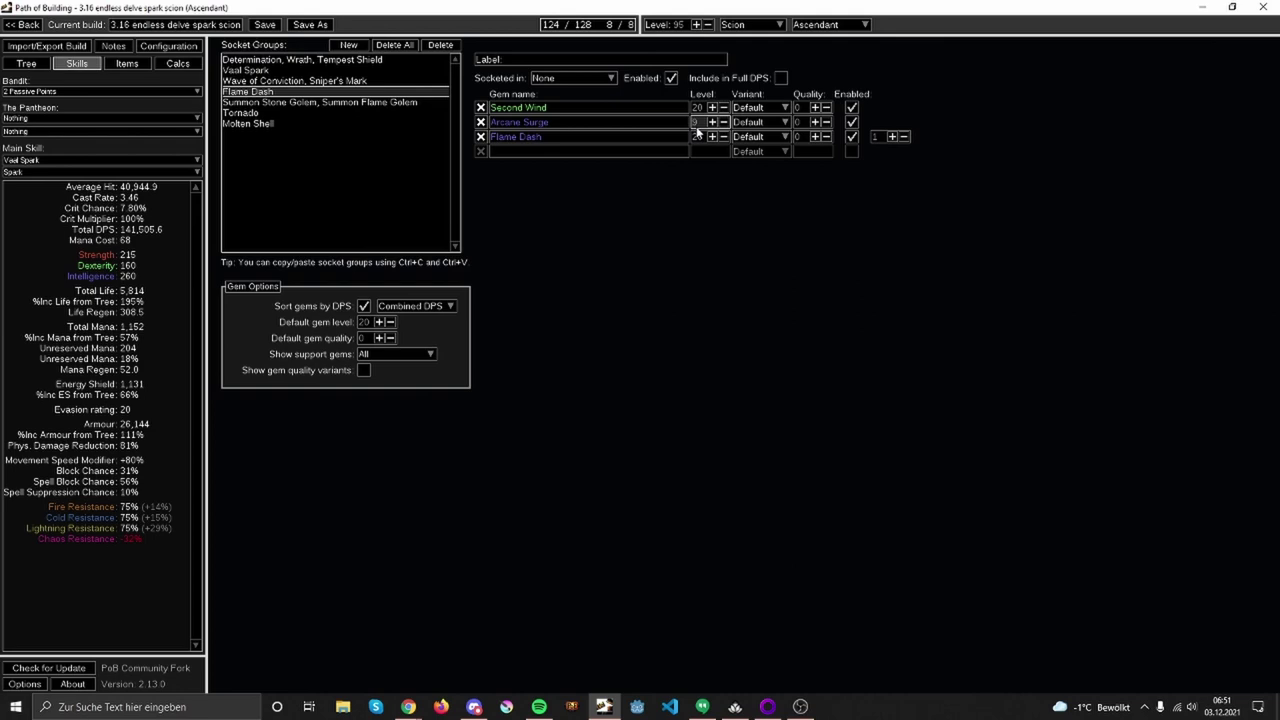
pyautogui.moveTo(671, 128)
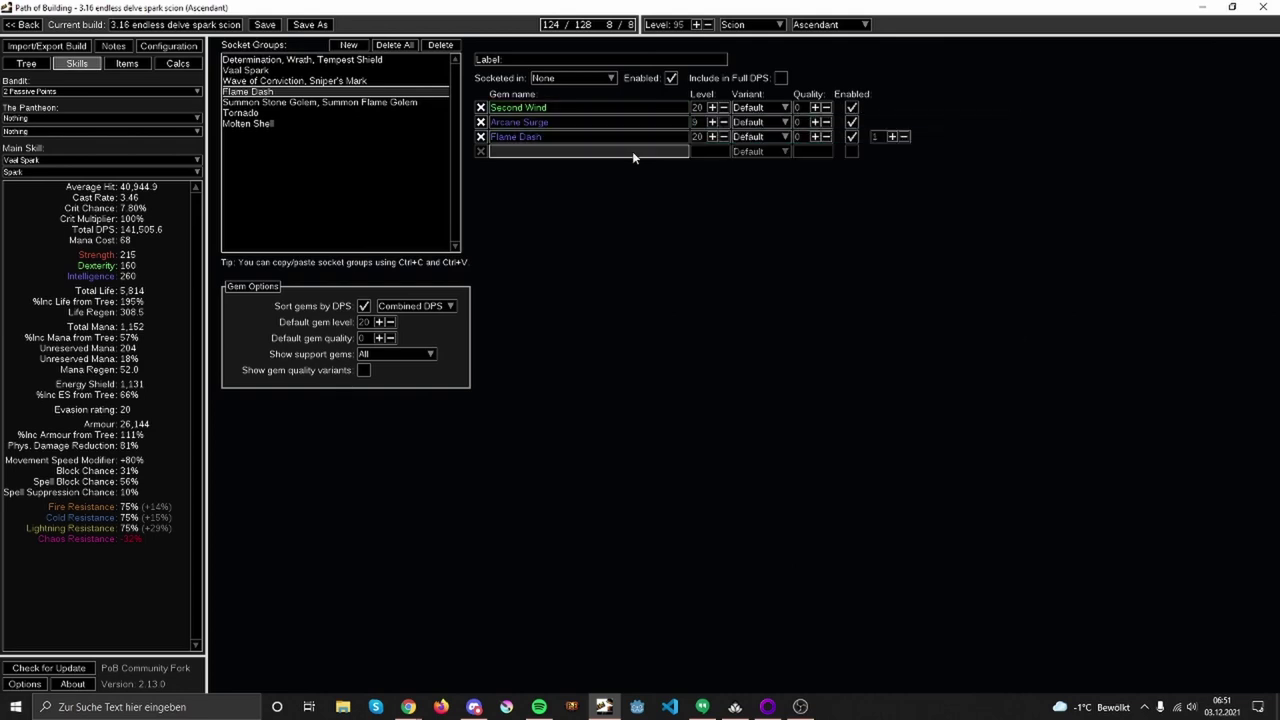
pyautogui.moveTo(641, 147)
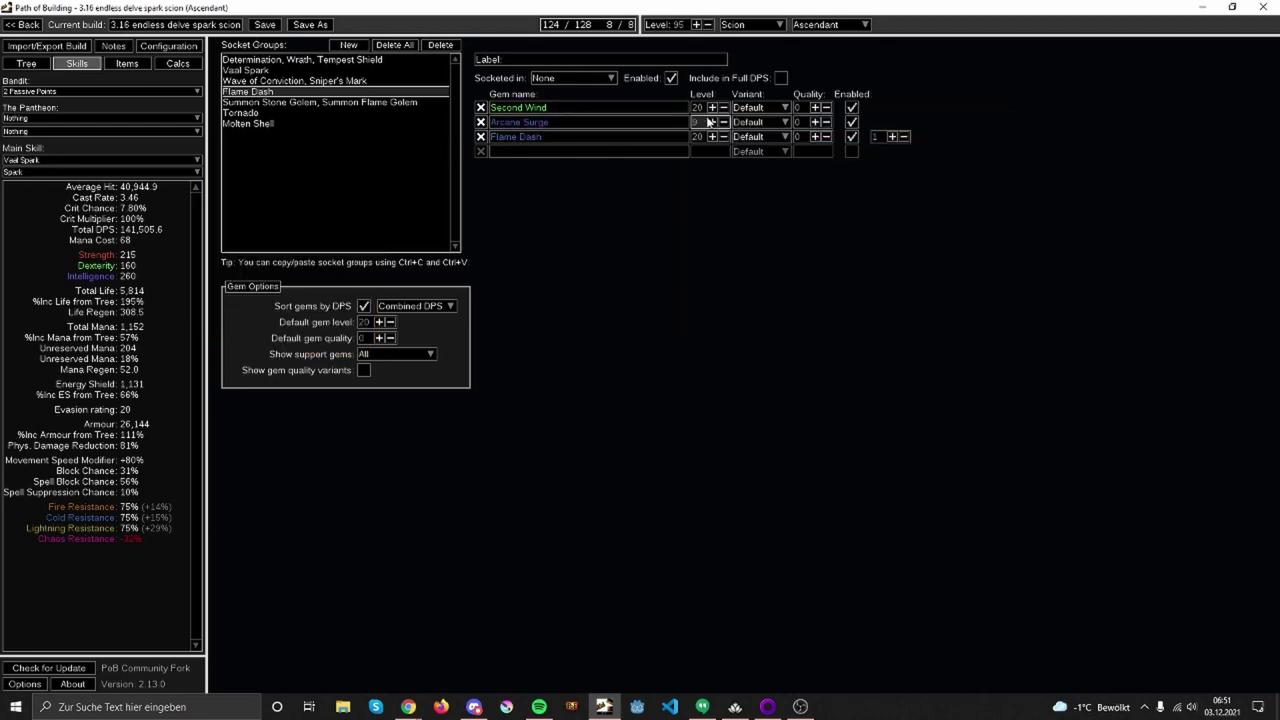
# Step: Switch the main skill to Flame Dash to check its mana cost, and restore Vaal Spark as the main skill
pyautogui.click(48, 160)
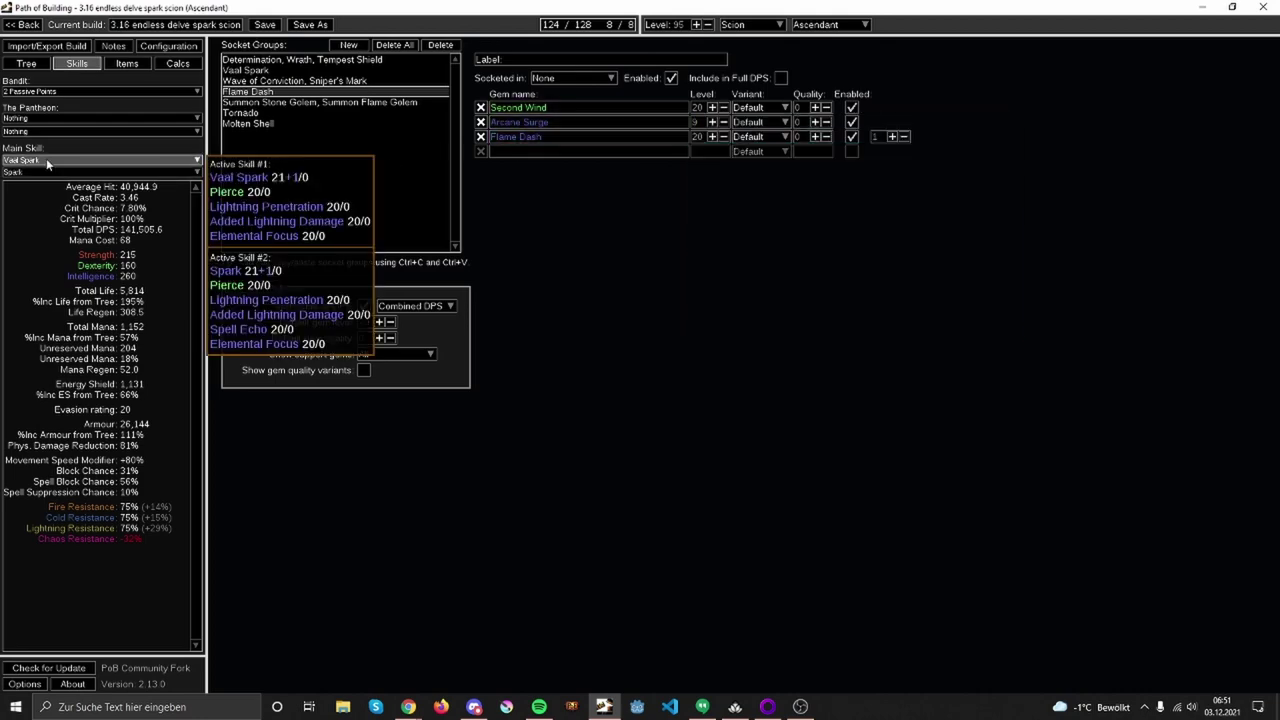
pyautogui.click(52, 194)
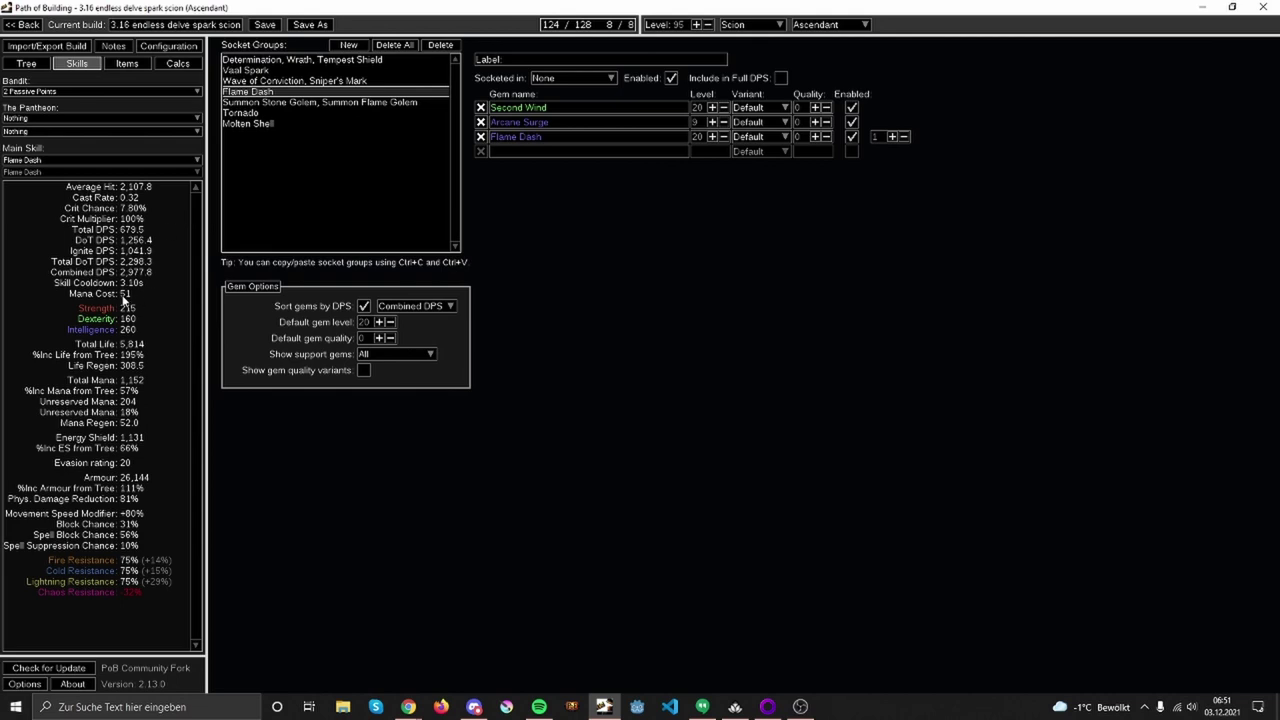
pyautogui.click(52, 160)
pyautogui.click(51, 177)
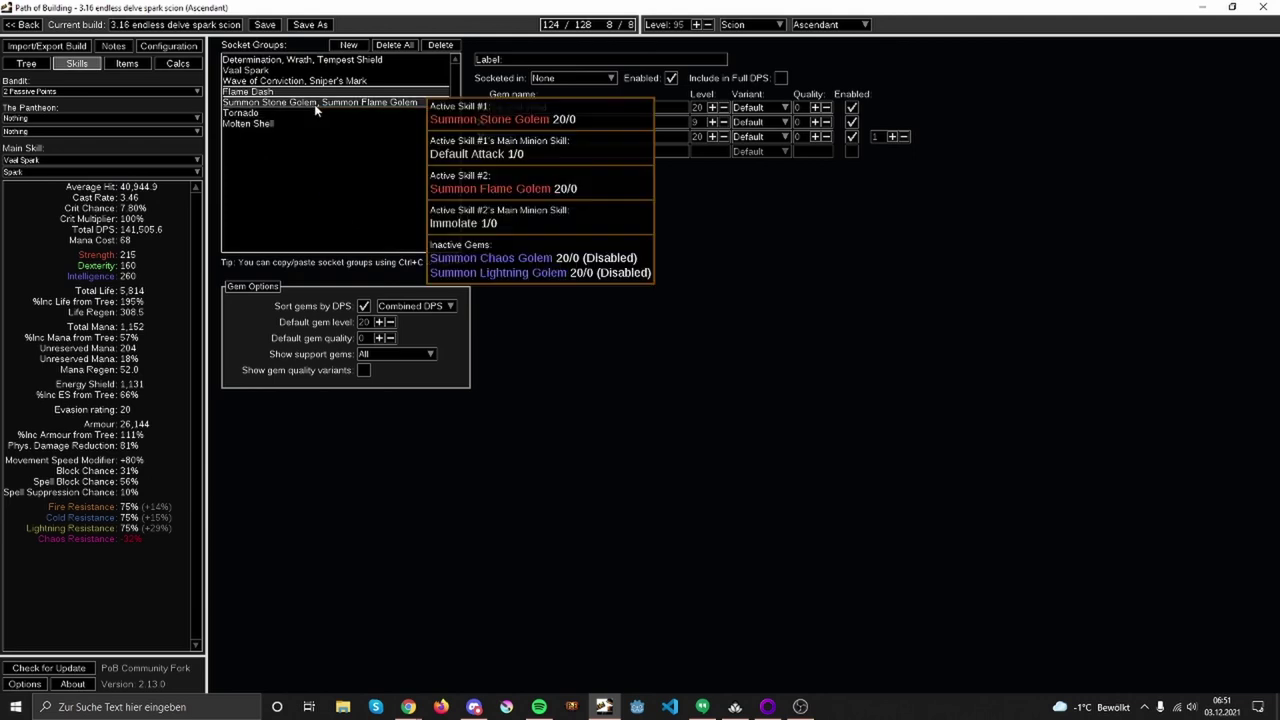
# Step: Review the golem socket group, including the details of Summon Lightning Golem, and the gems in the Tornado socket group
pyautogui.click(315, 102)
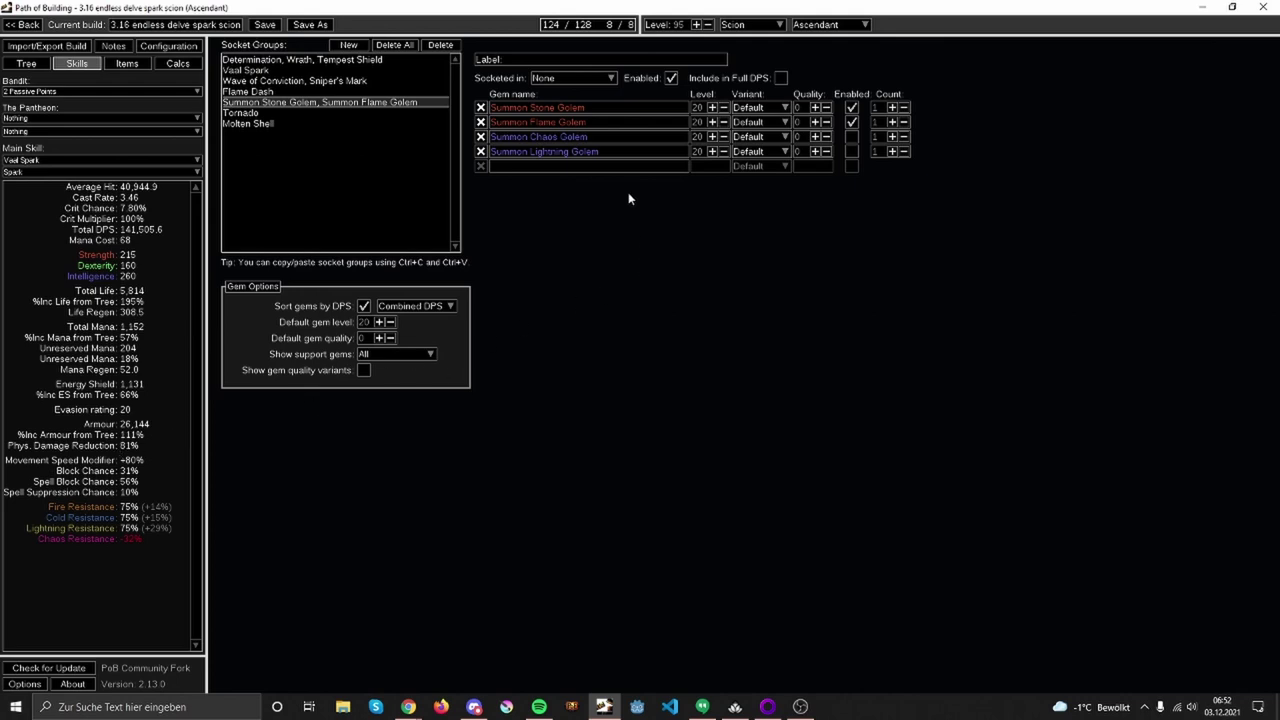
pyautogui.moveTo(591, 158)
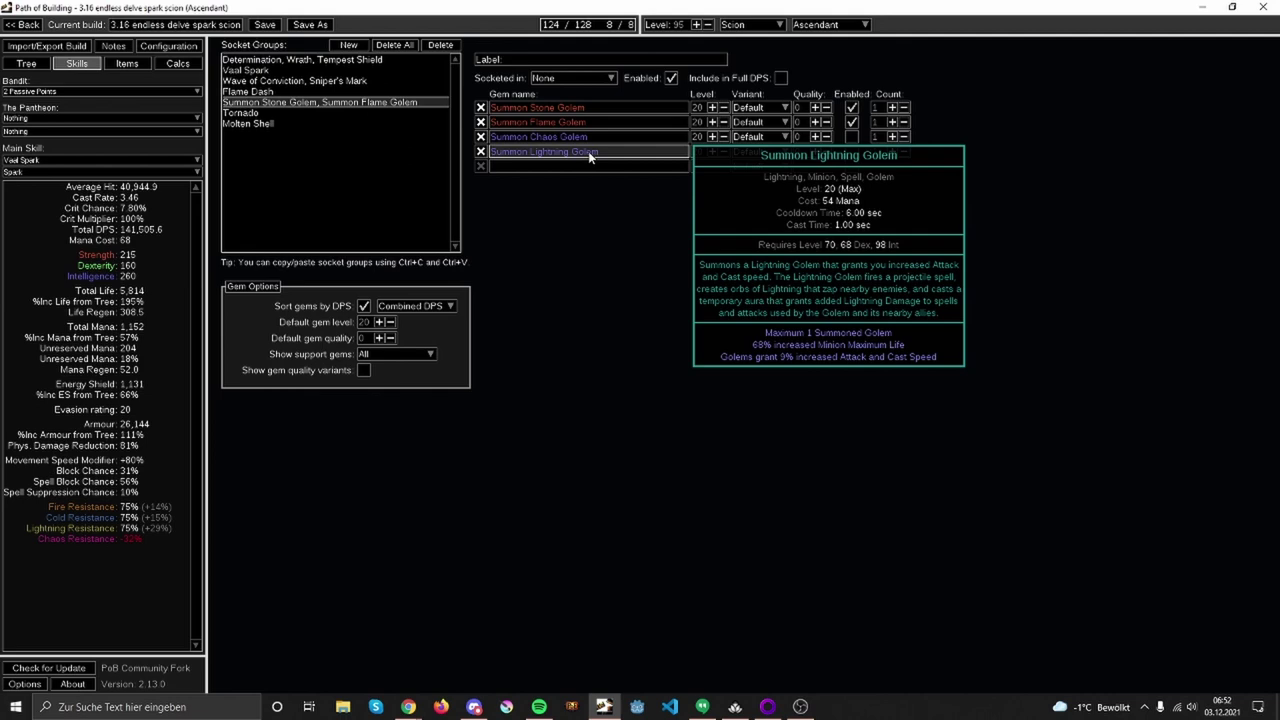
pyautogui.press('Down')
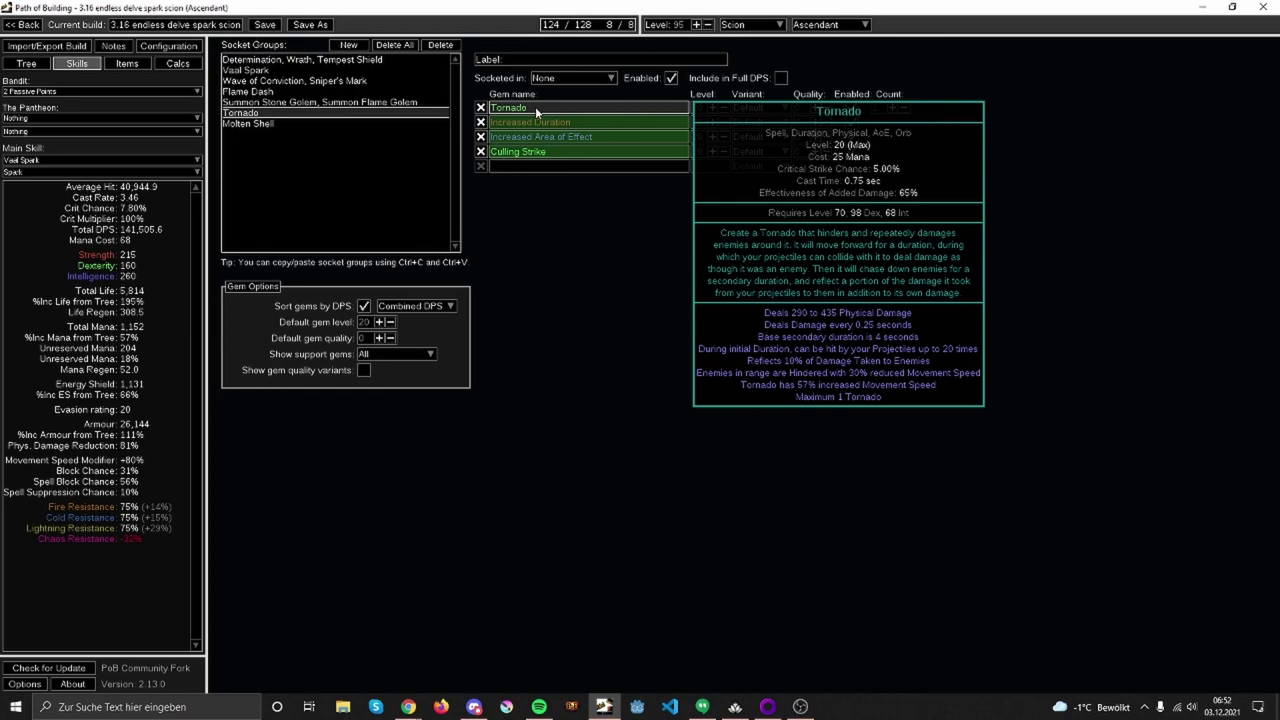
# Step: Review the Cast when Damage Taken, Immortal Call and Molten Shell gems in the Molten Shell socket group
pyautogui.click(322, 124)
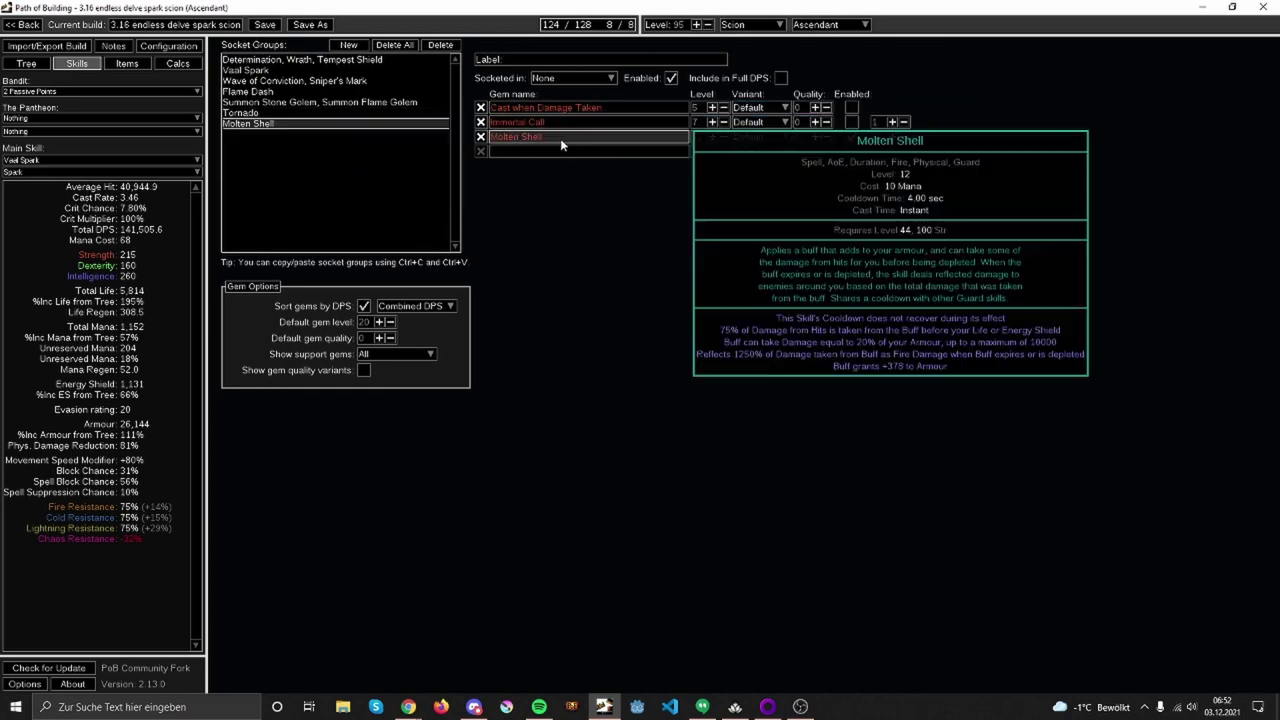
pyautogui.moveTo(550, 142)
pyautogui.moveTo(601, 126)
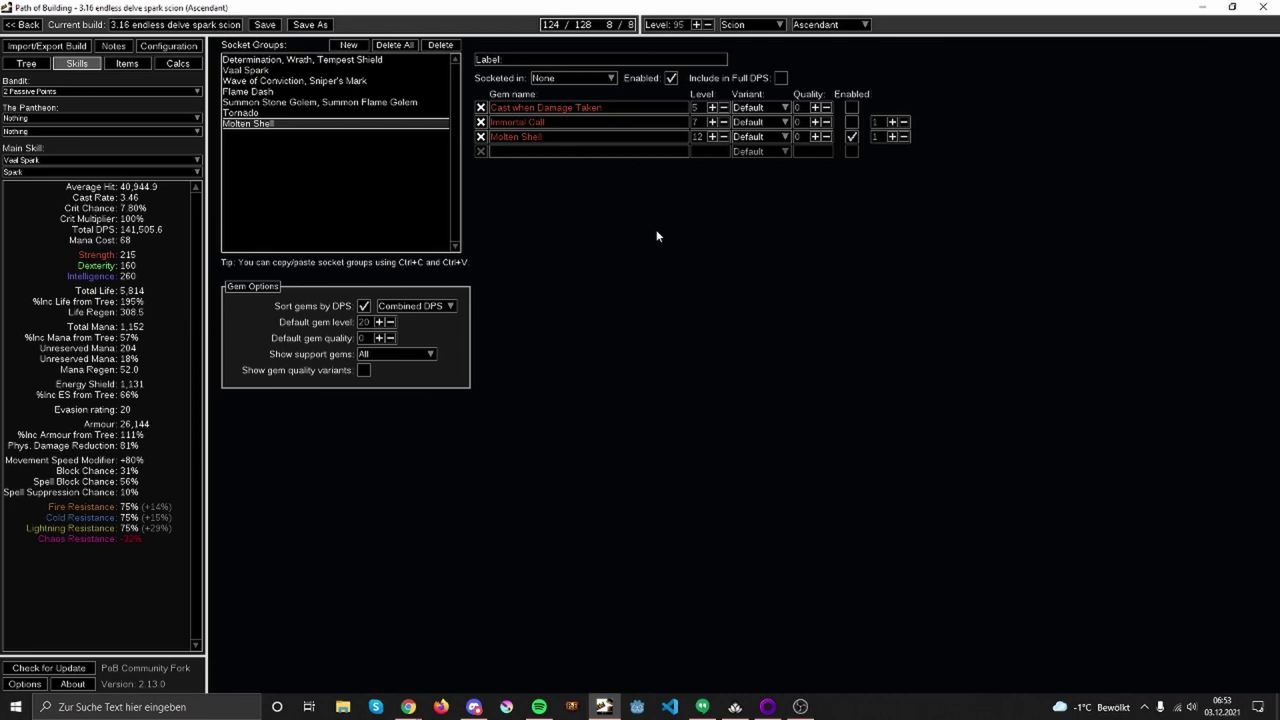
# Step: Review the equipped items, including the Leather Belt, and read the details of the Vaal Spark gem
pyautogui.hotkey('ctrl', '3')
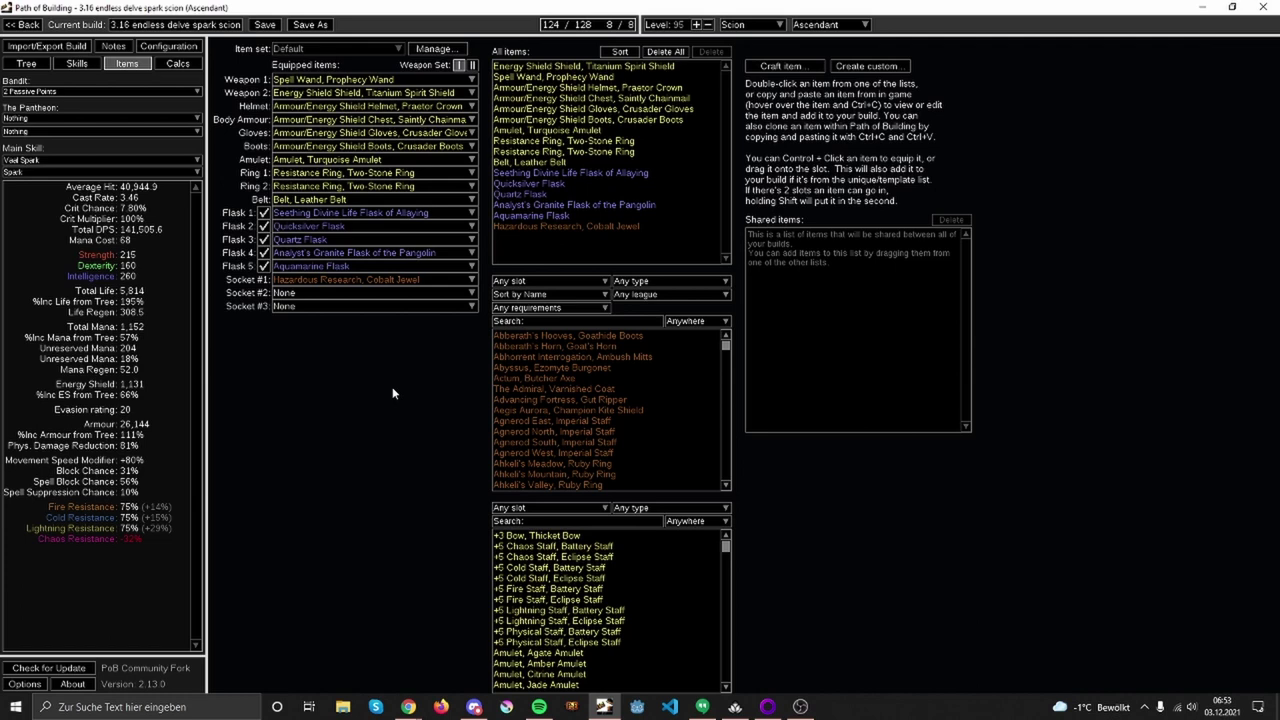
pyautogui.moveTo(368, 85)
pyautogui.click(77, 63)
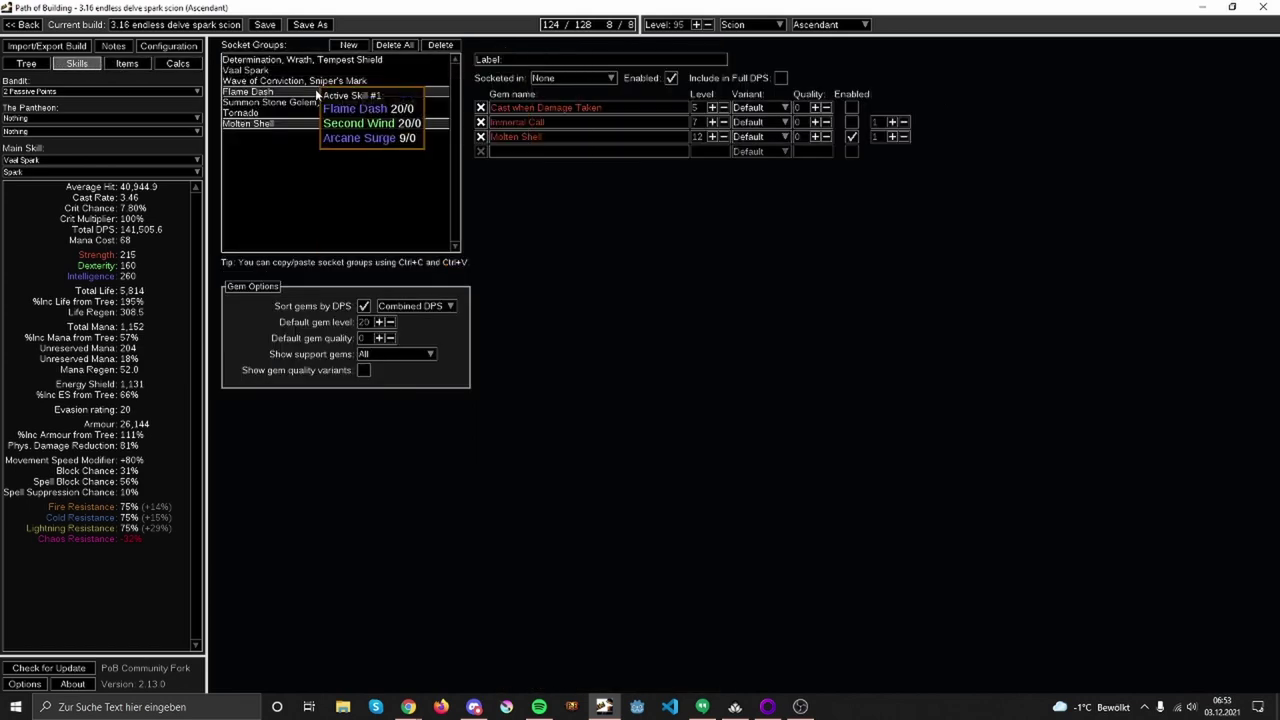
pyautogui.click(250, 70)
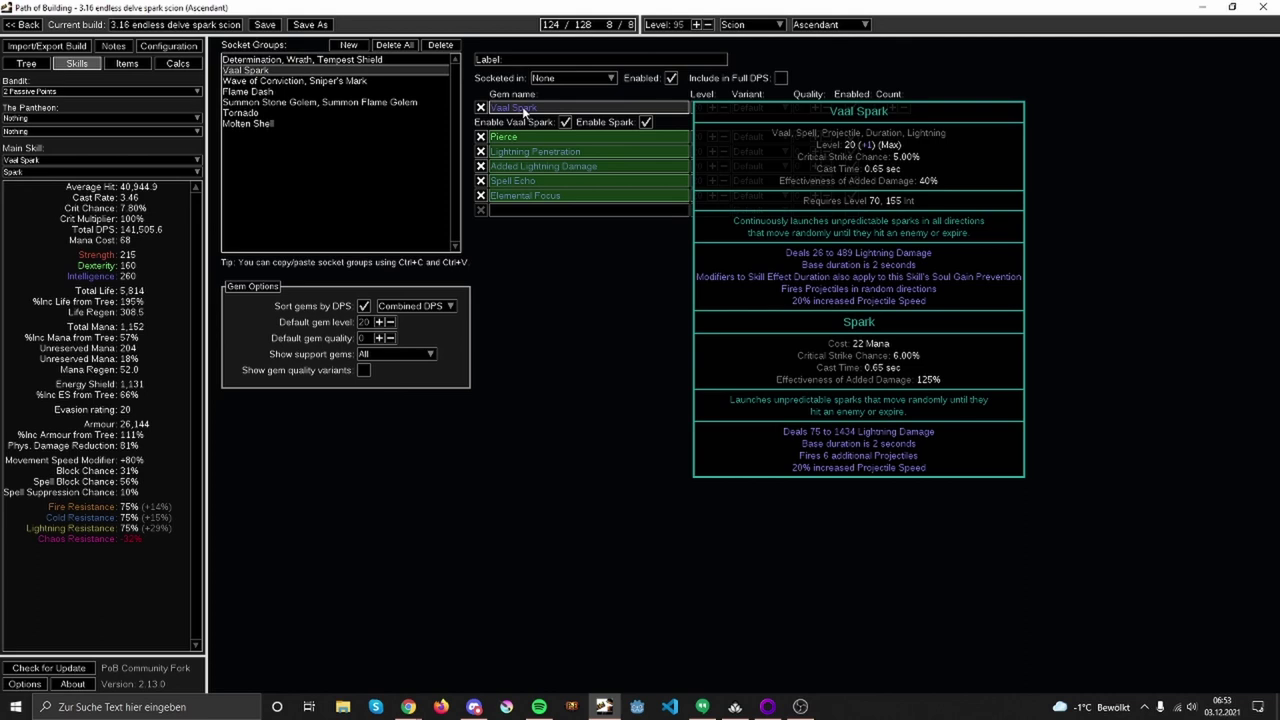
pyautogui.click(127, 63)
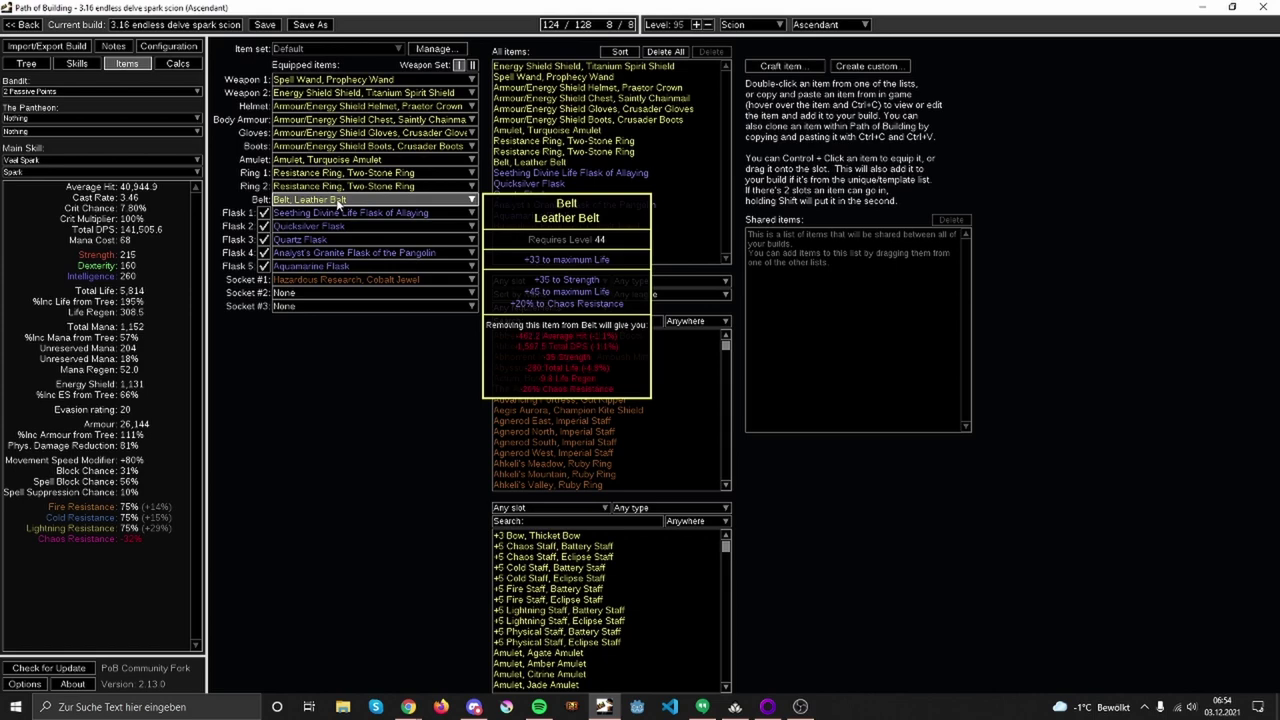
# Step: In the build configuration, compare the total DPS with the enemy boss setting at No and at Sirus, leaving it at Sirus
pyautogui.click(178, 63)
pyautogui.click(168, 46)
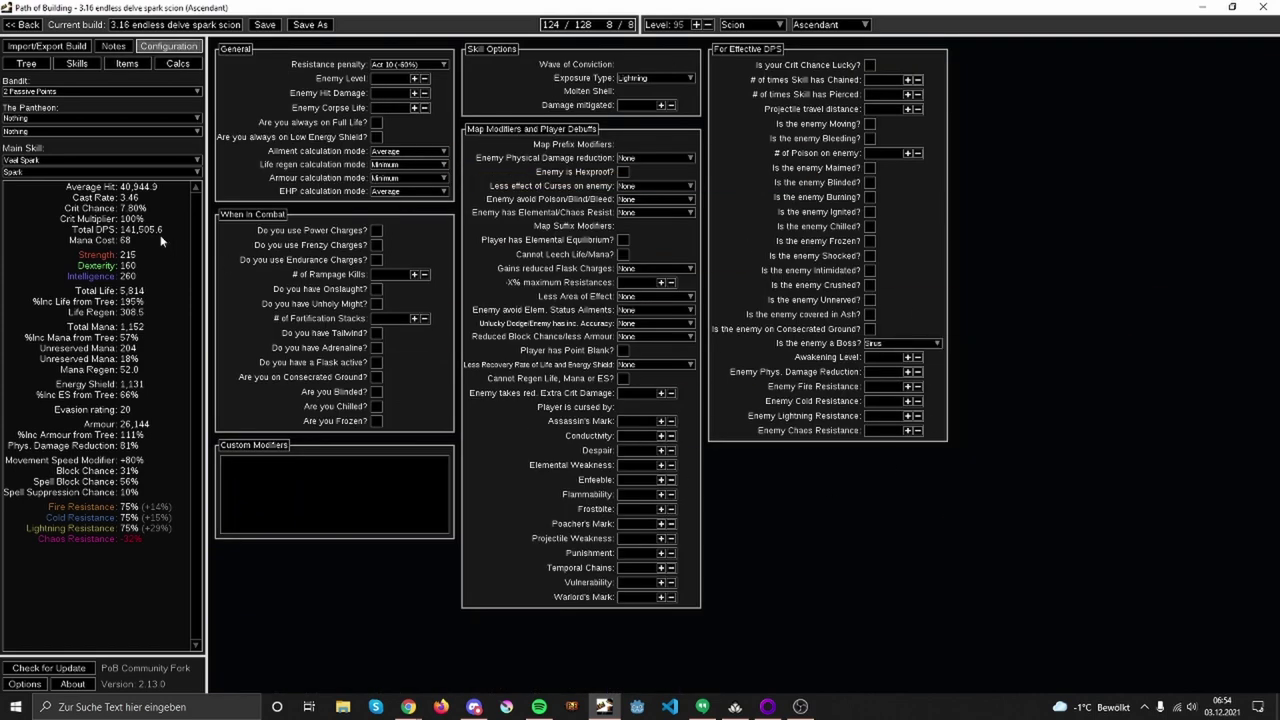
pyautogui.click(905, 345)
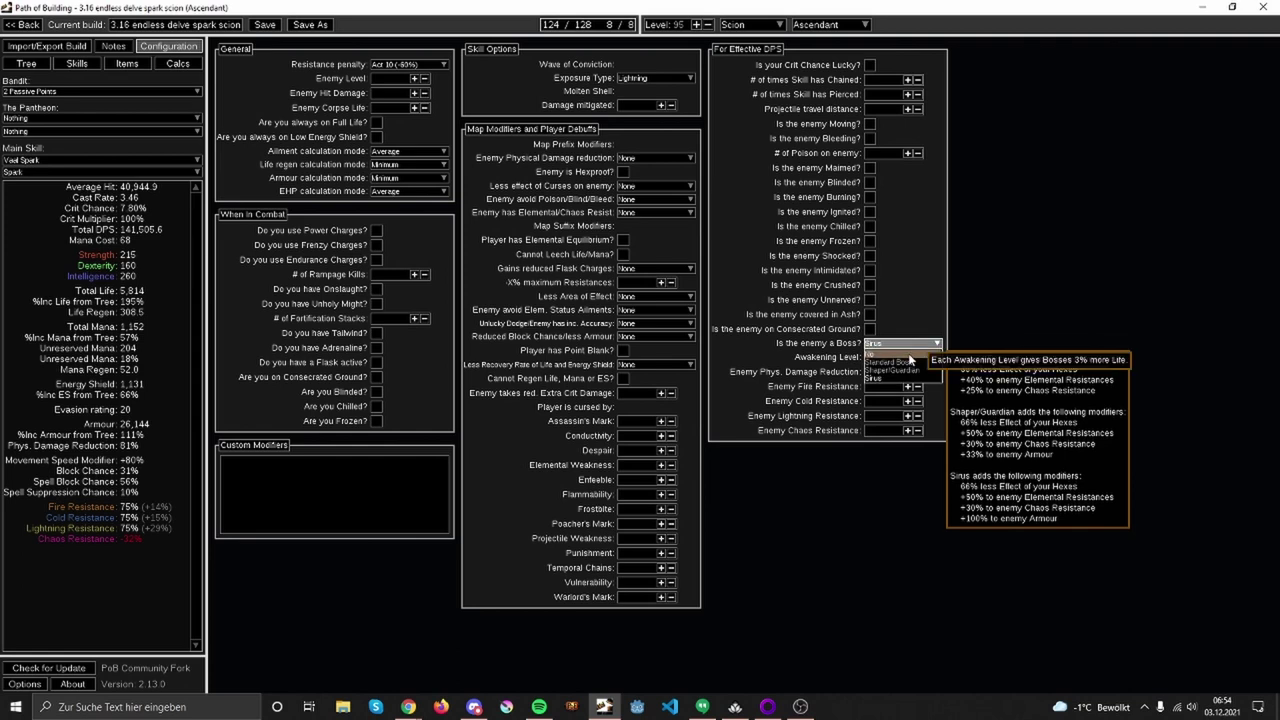
pyautogui.click(908, 354)
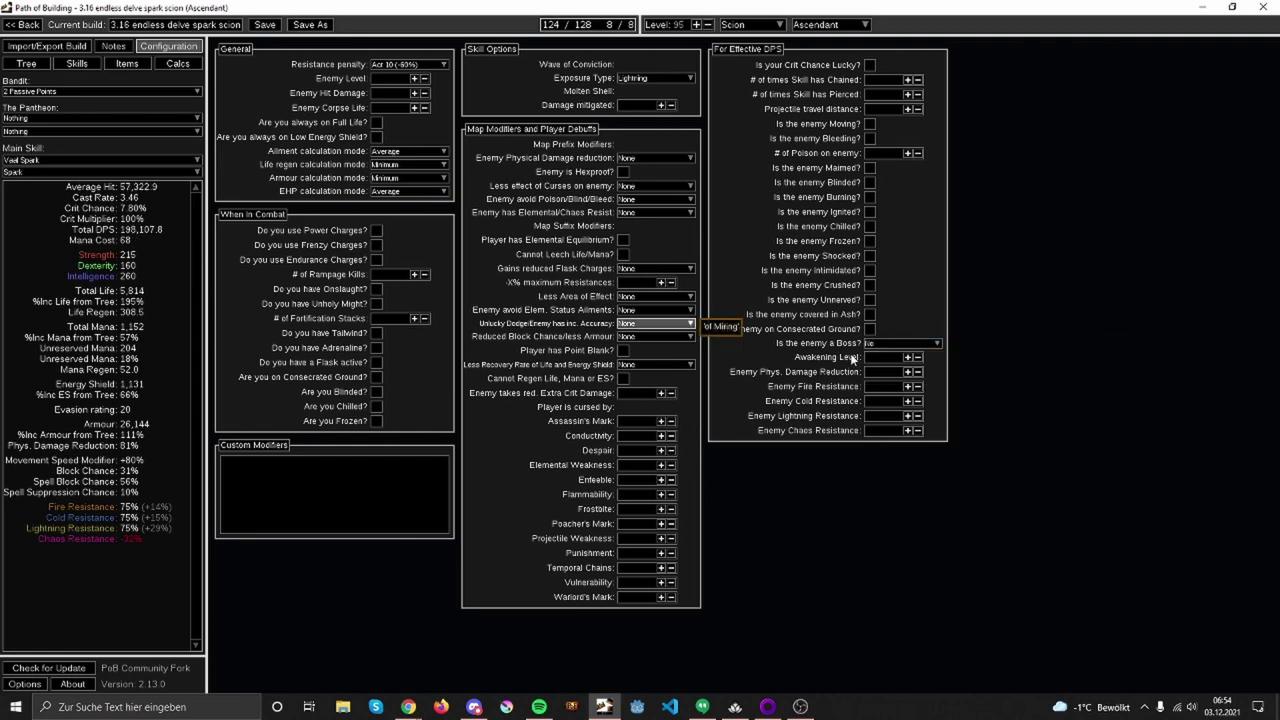
pyautogui.click(936, 343)
pyautogui.click(914, 379)
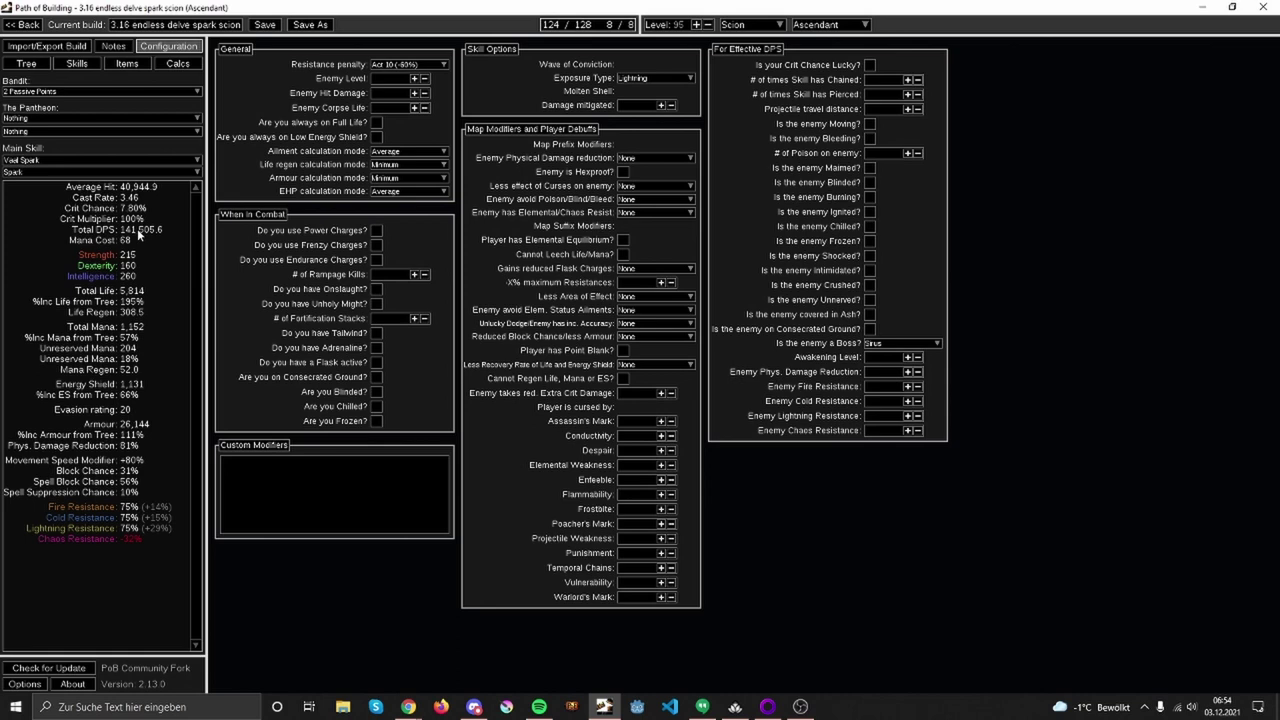
# Step: Return to the passive tree and look over the whole set of allocated passives
pyautogui.click(38, 67)
pyautogui.scroll(-8, 535, 240)
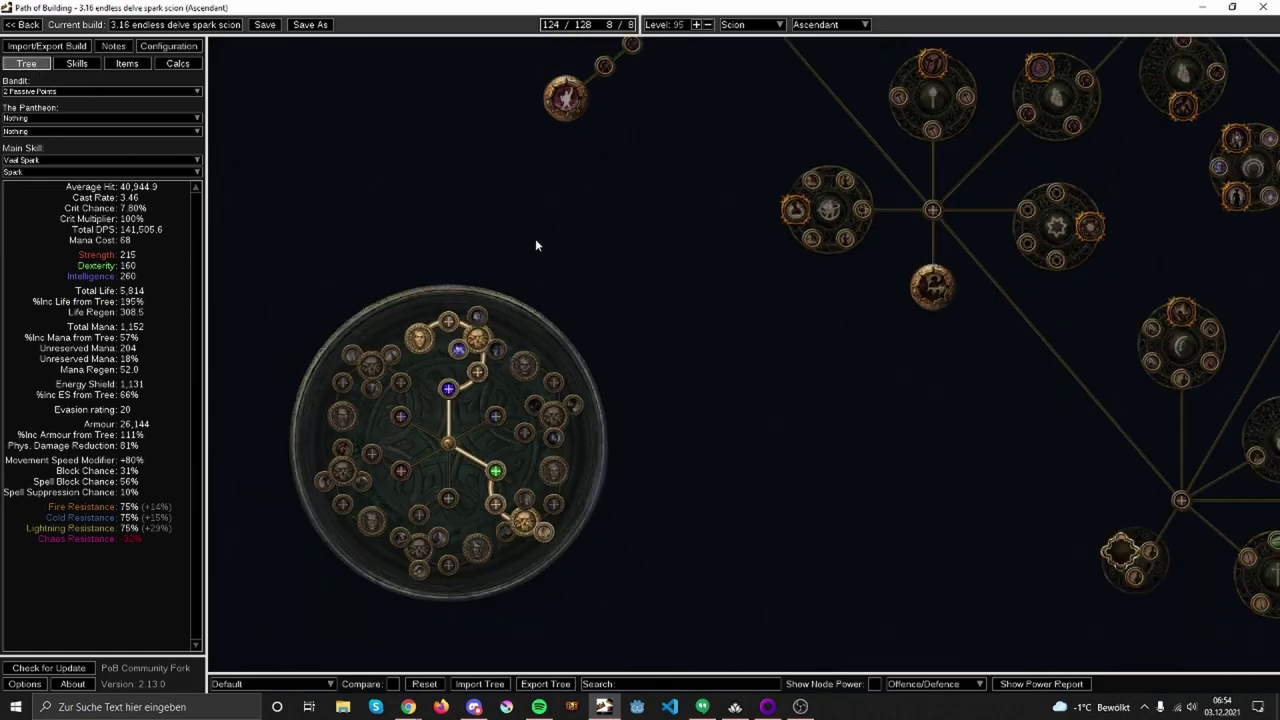
pyautogui.scroll(-3, 574, 436)
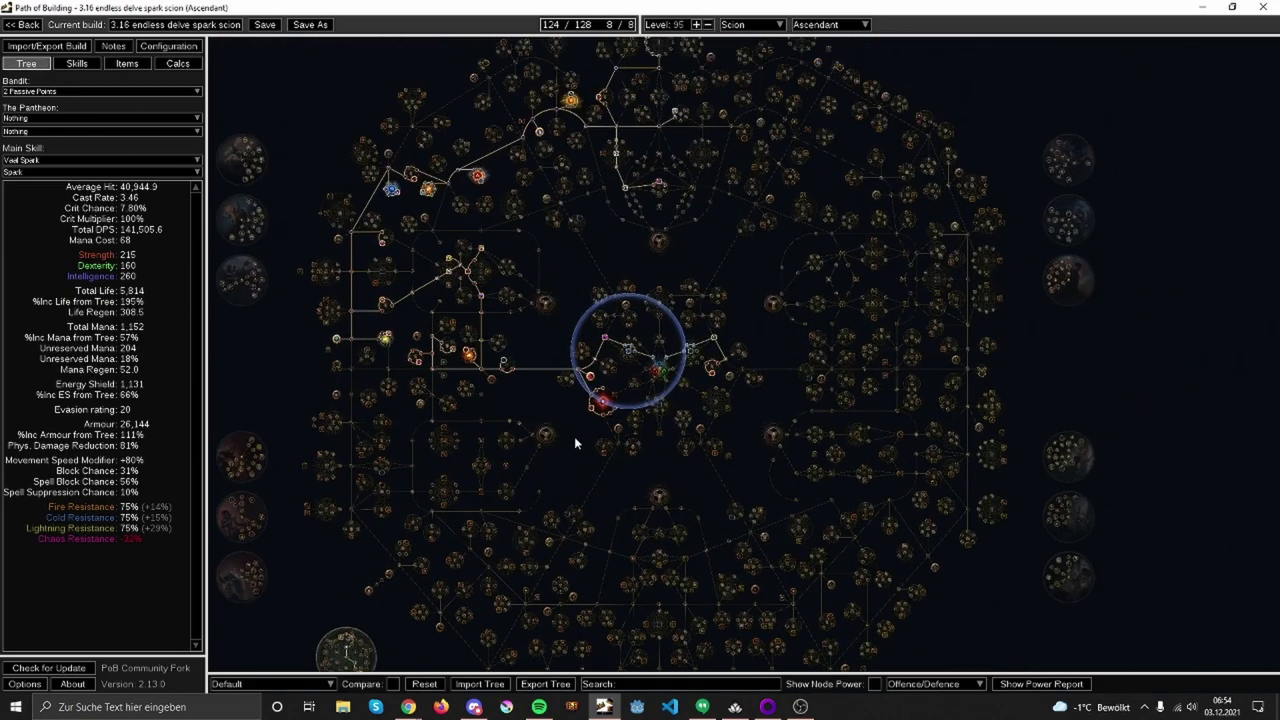
pyautogui.scroll(3, 580, 460)
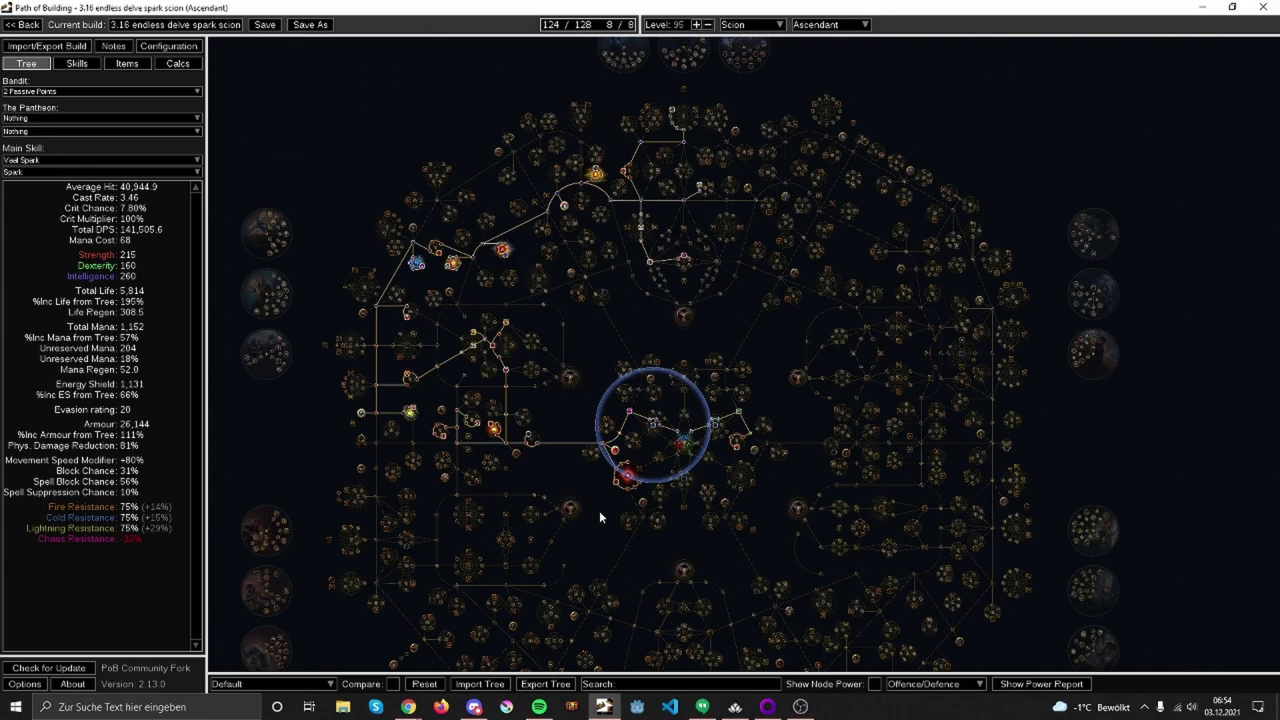